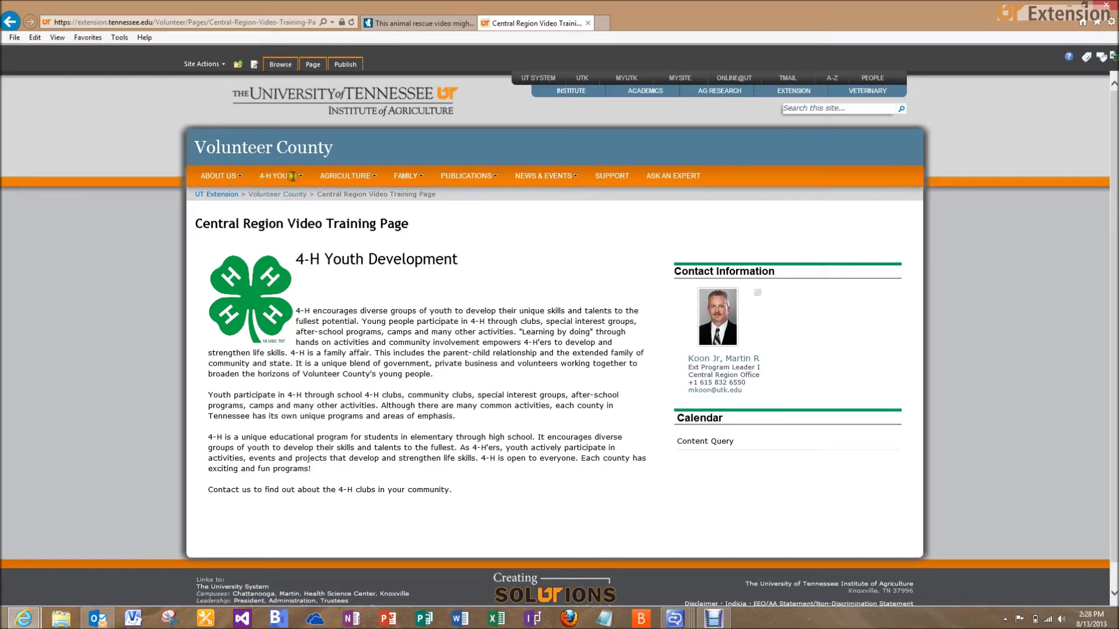
Step: Open the Central Region Video Training Page for editing
mouse_move(289, 175)
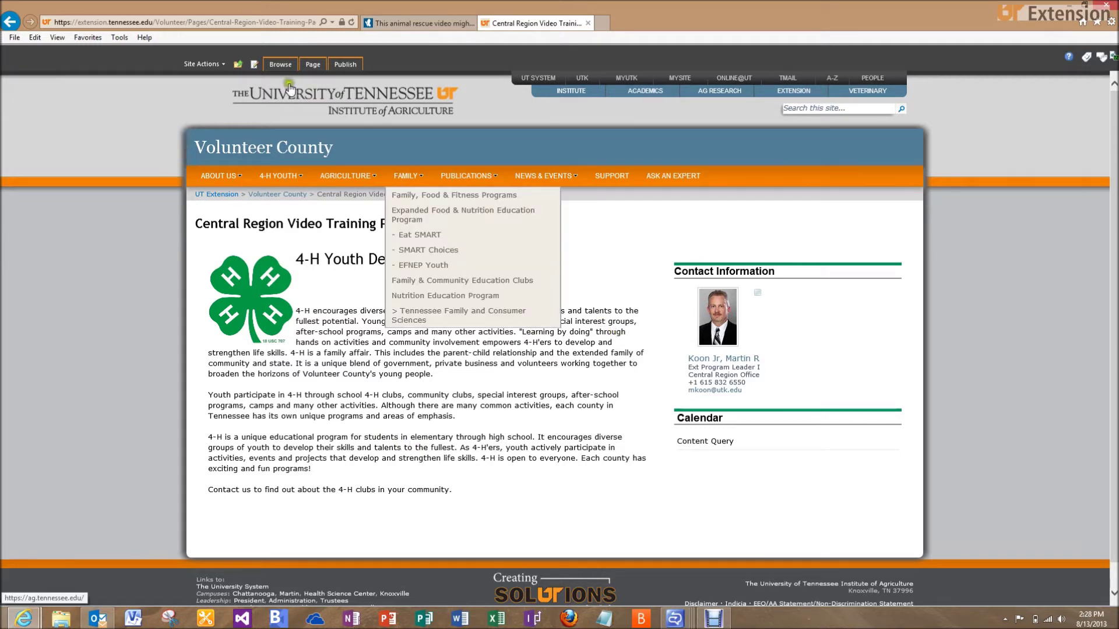
click(220, 65)
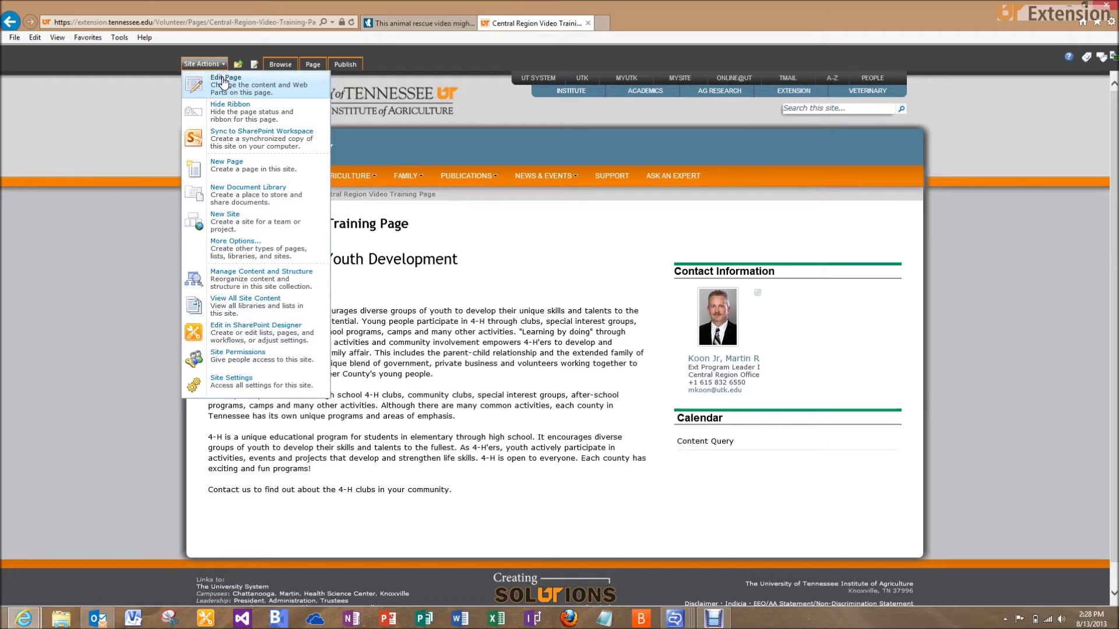
click(224, 82)
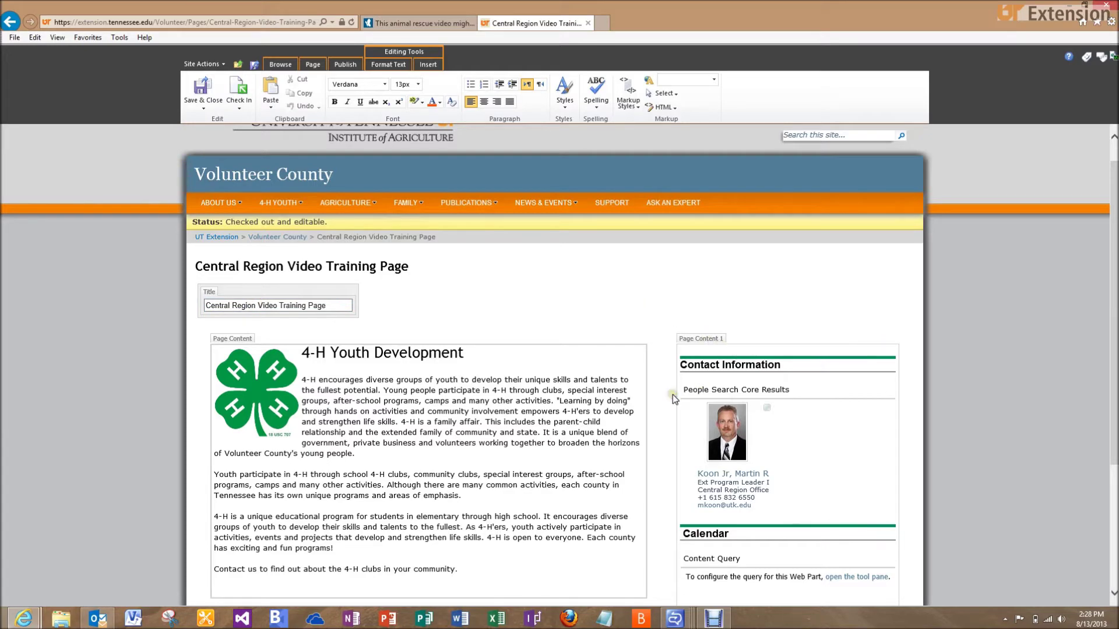
Step: Add a "4-H Programs" heading below the main page content using the Colored Heading 2 with Green Border markup style
scroll(638, 426, down, 2)
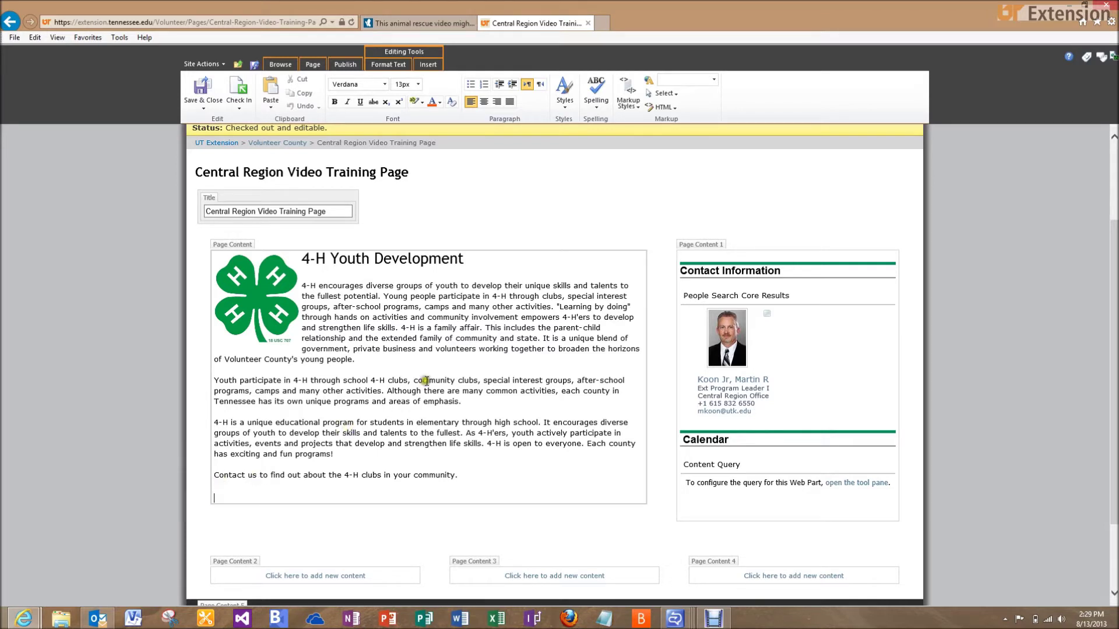
click(628, 100)
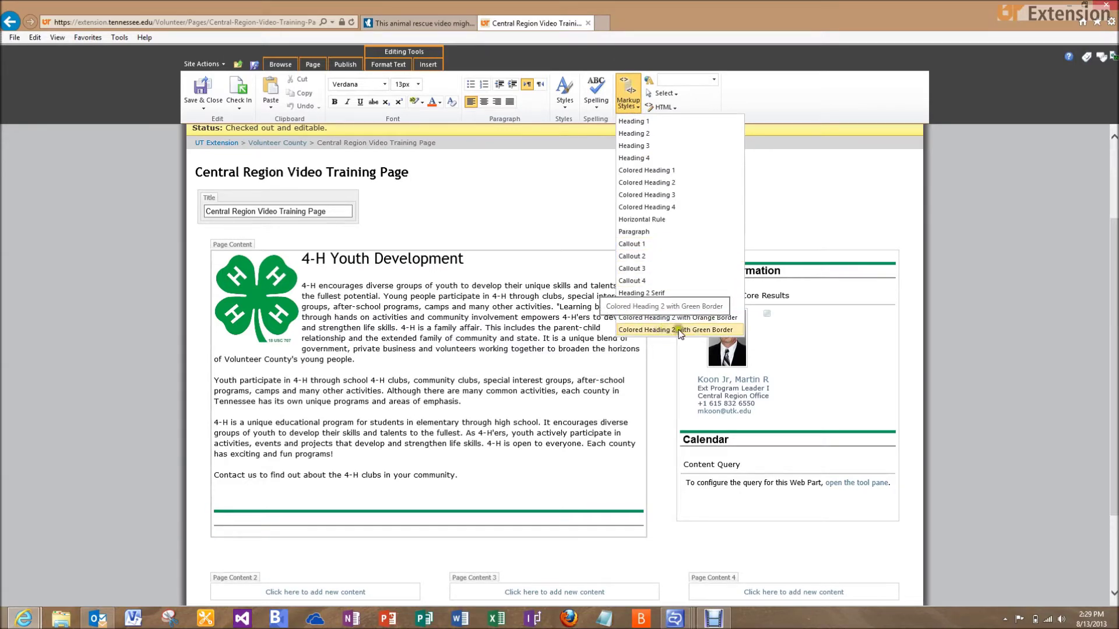
click(712, 331)
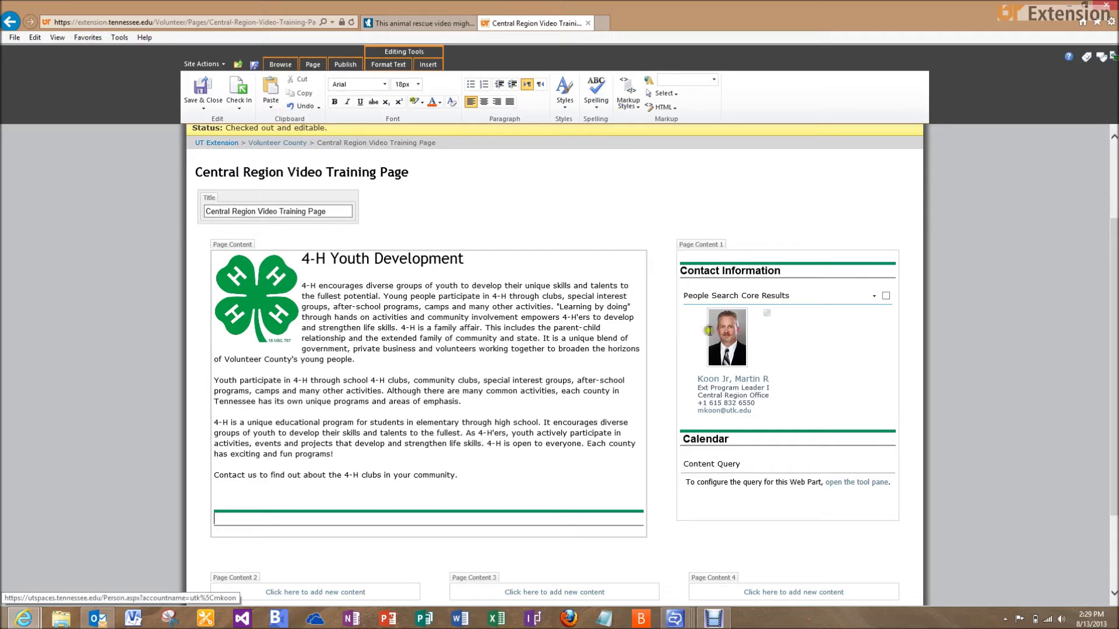
text(4-H Programs)
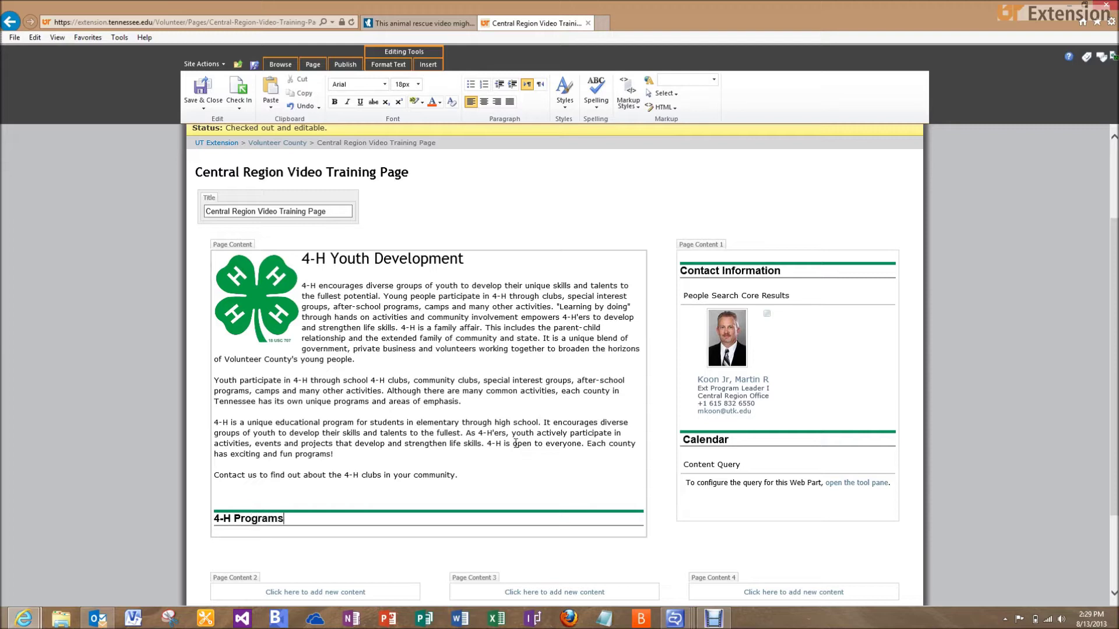
Step: Start a new line in Paragraph style under the 4-H Programs heading and add the bulleted item "XYZ Program"
key(Return)
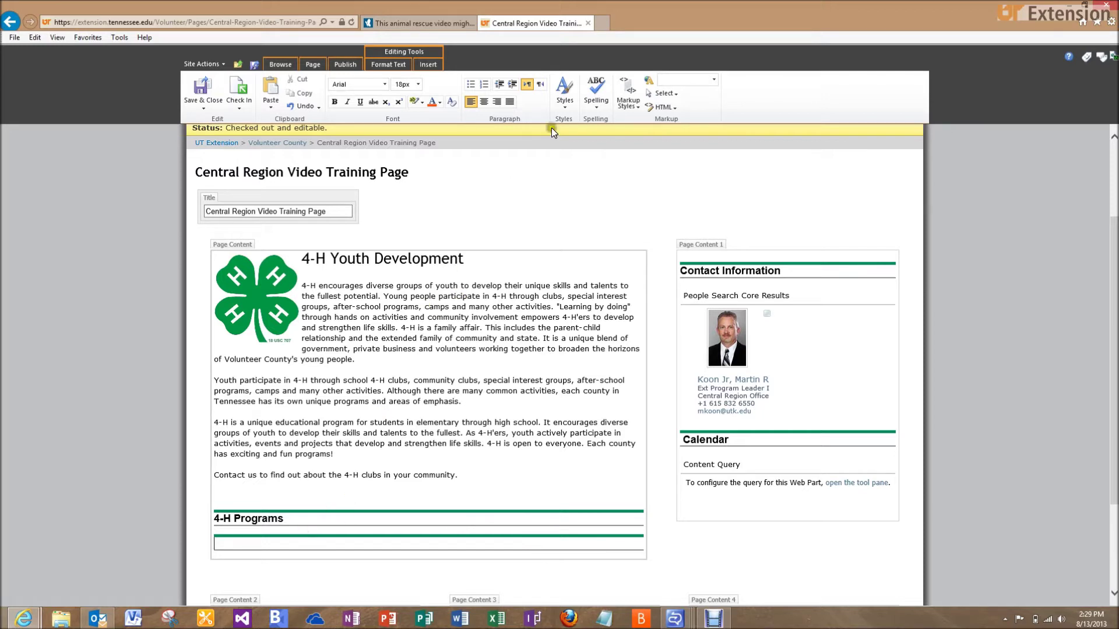
click(629, 110)
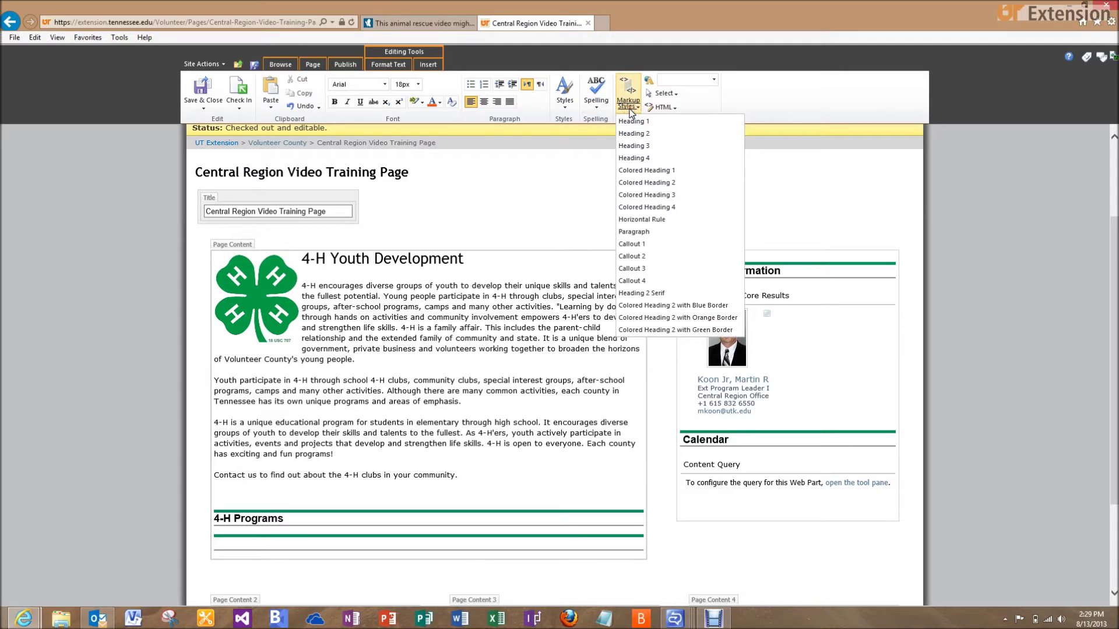
click(642, 232)
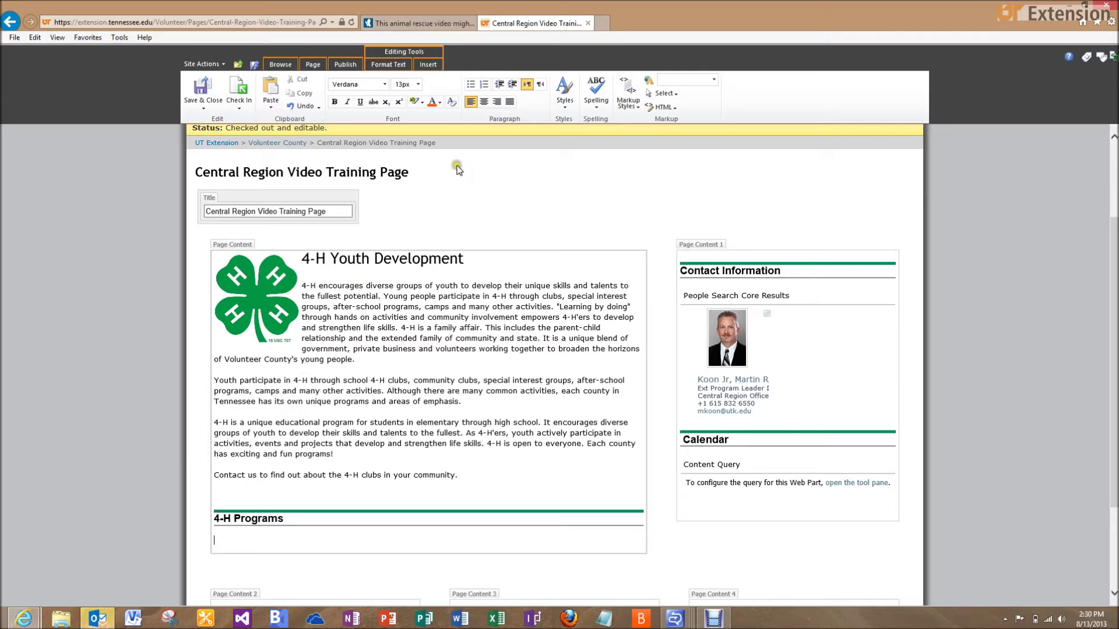
click(472, 85)
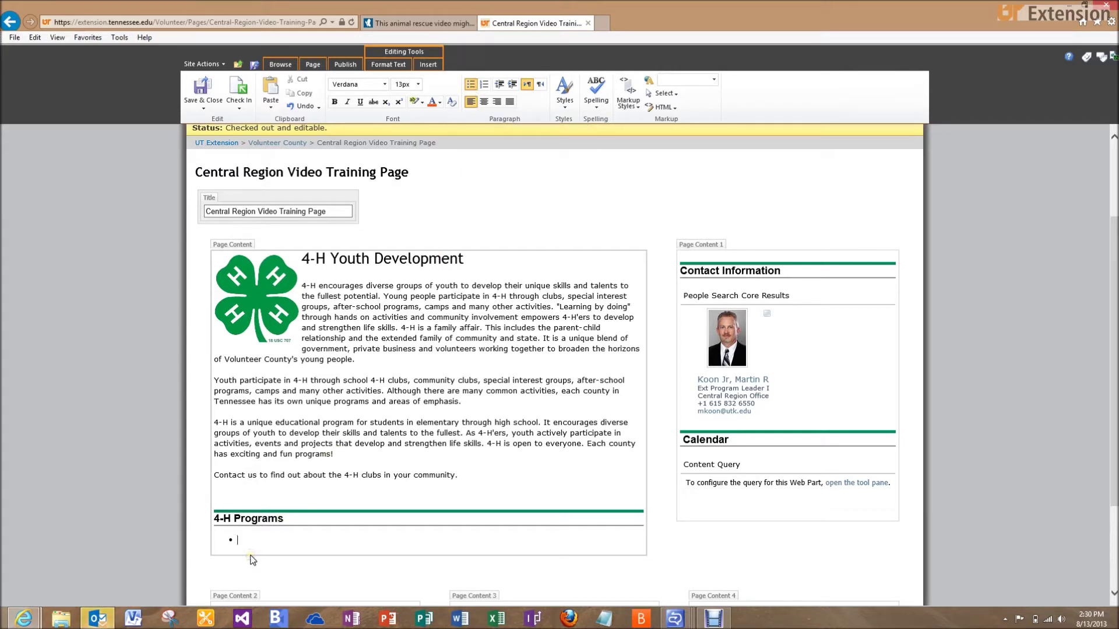
text(XYZ Program)
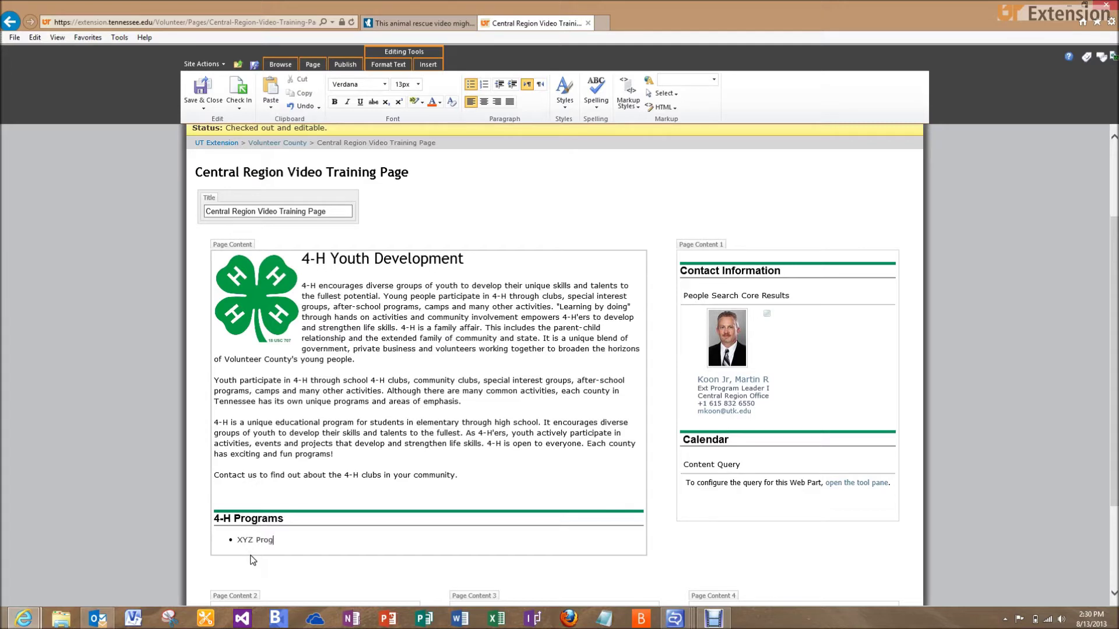
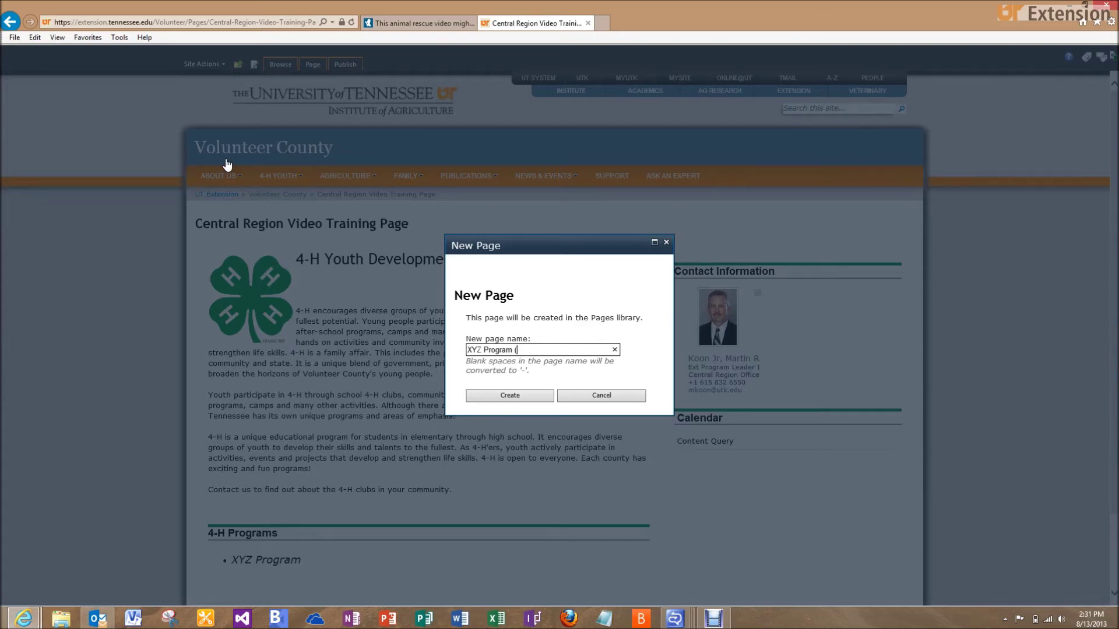
Step: Name the new page "XYZ Program Central Region" and create it
key(BackSpace)
key(BackSpace)
text(Central Region)
click(511, 395)
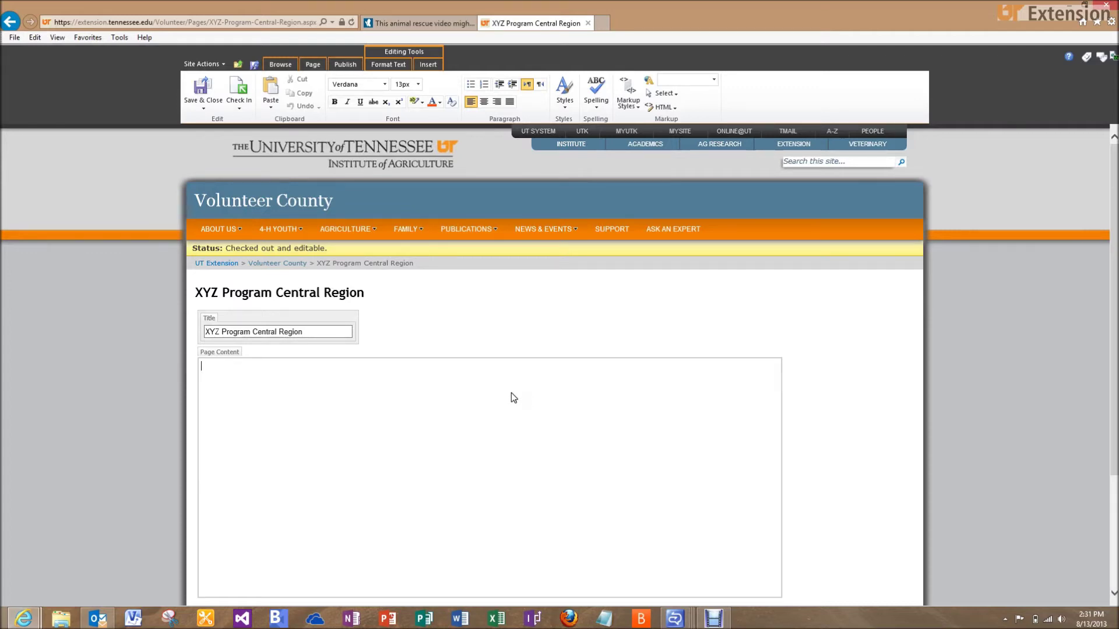
Step: Shorten the new page's title to "XYZ Program" and place the cursor in the main page content area
scroll(511, 393, down, 3)
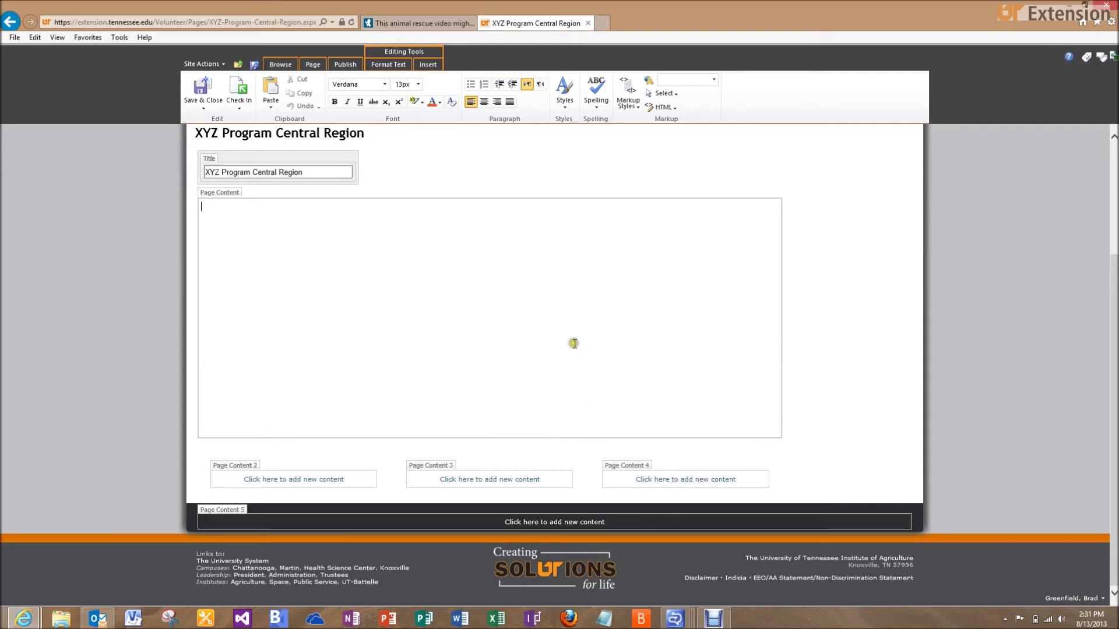
scroll(410, 243, up, 3)
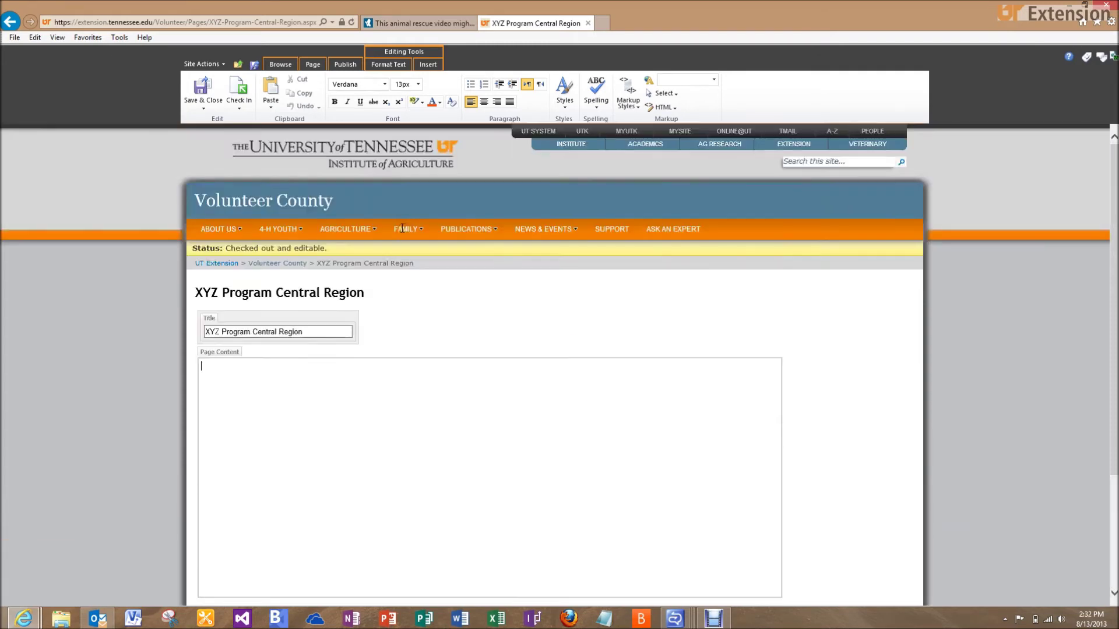
mouse_move(347, 229)
click(314, 335)
key(BackSpace)
key(BackSpace)
key(BackSpace)
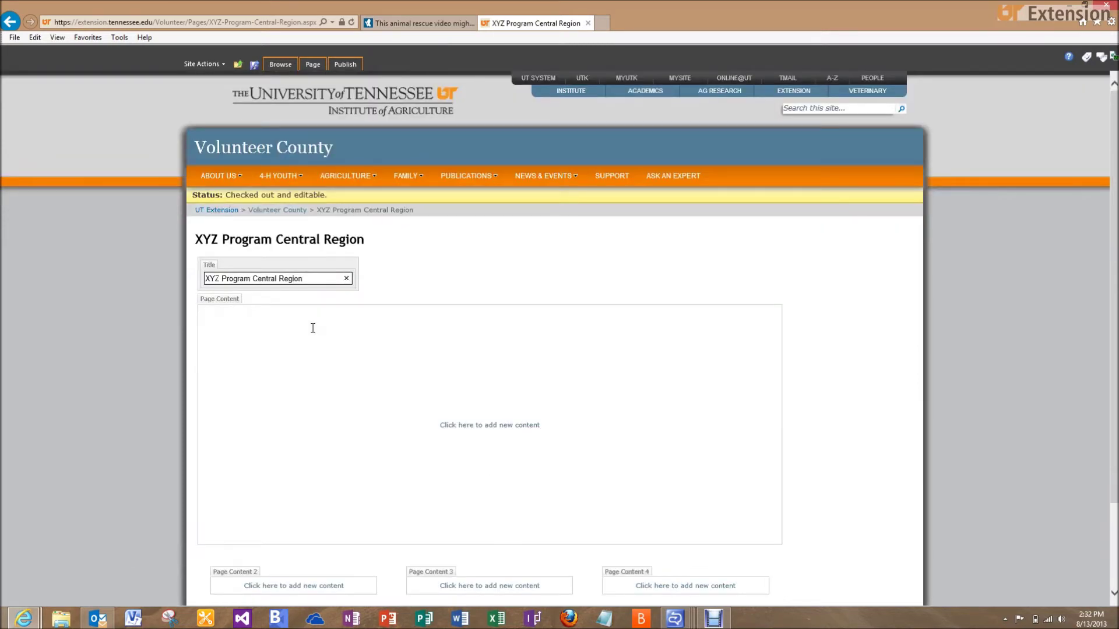
key(BackSpace)
key(BackSpace)
key(BackSpace)
key(BackSpace)
key(BackSpace)
key(BackSpace)
key(BackSpace)
key(BackSpace)
key(BackSpace)
key(BackSpace)
key(BackSpace)
key(BackSpace)
click(288, 321)
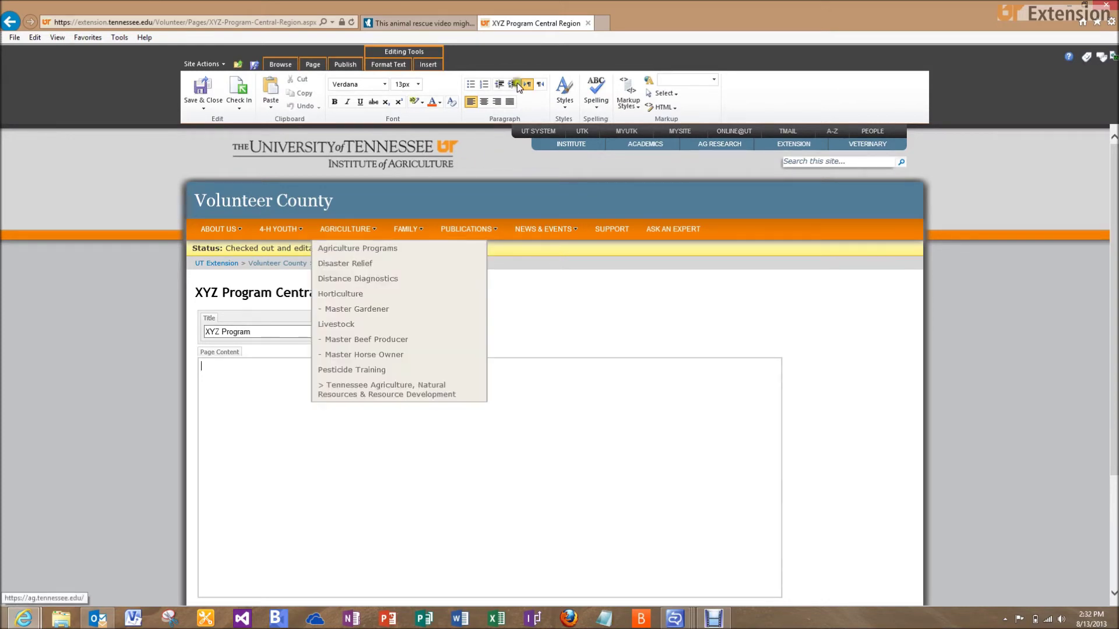
Step: Search the web for "Wiki Hockey" in a new browser tab and open the Wikipedia article on Hockey
click(602, 23)
click(233, 25)
text(Wi)
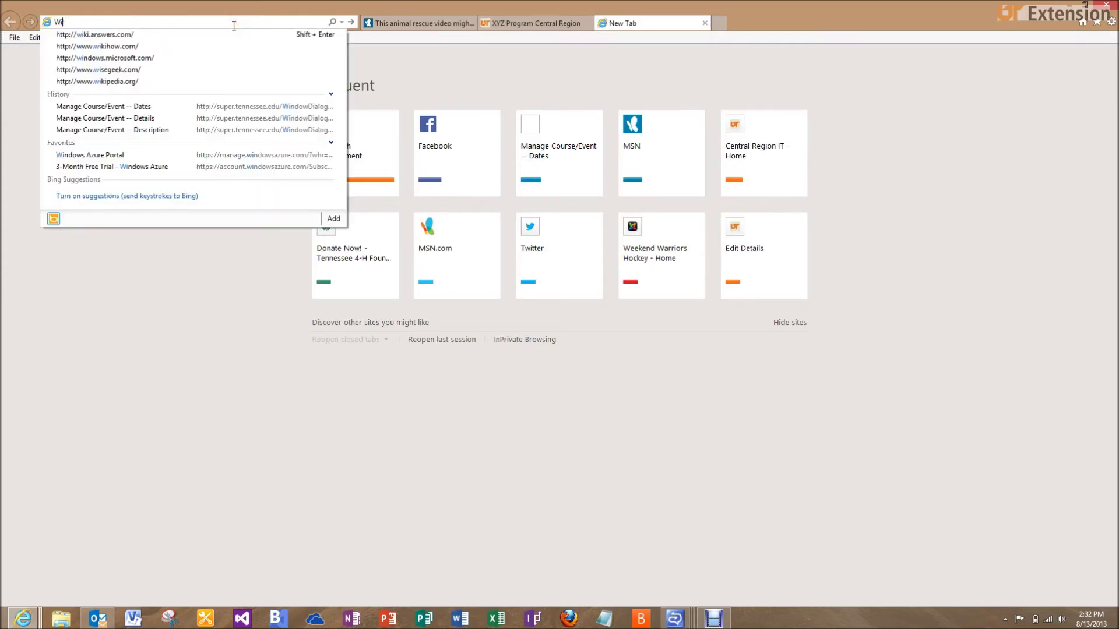
text(ki Hockey)
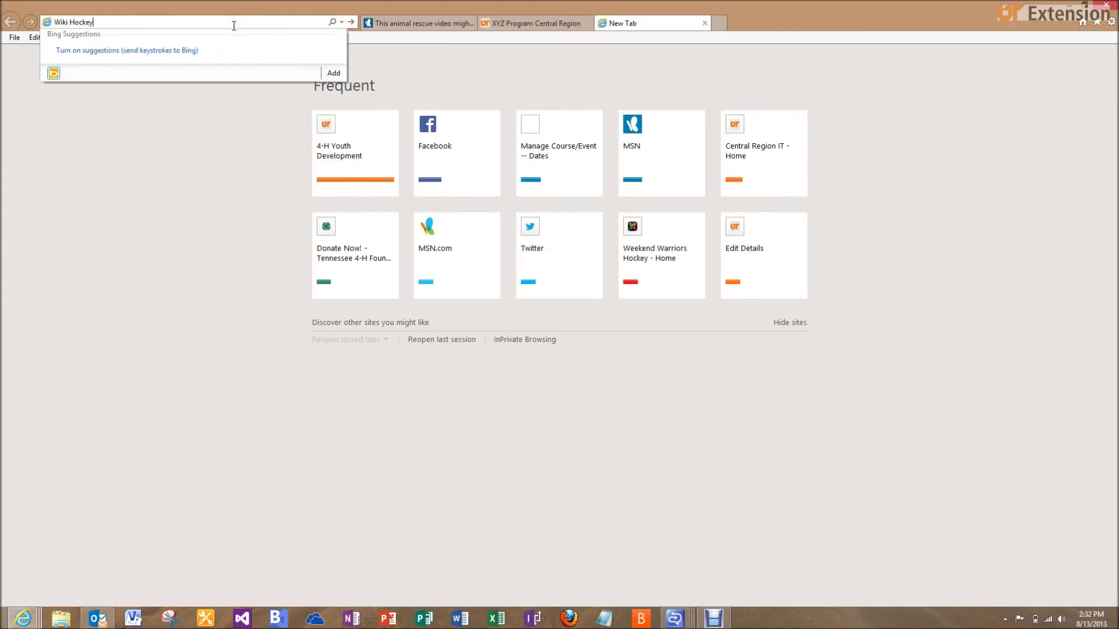
key(Return)
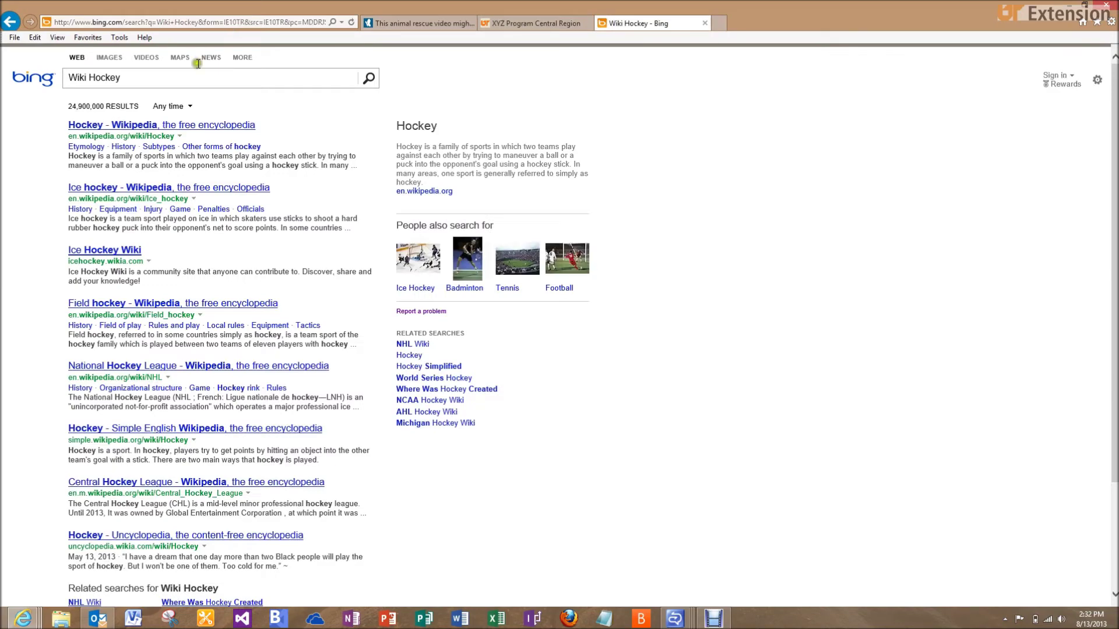
click(138, 124)
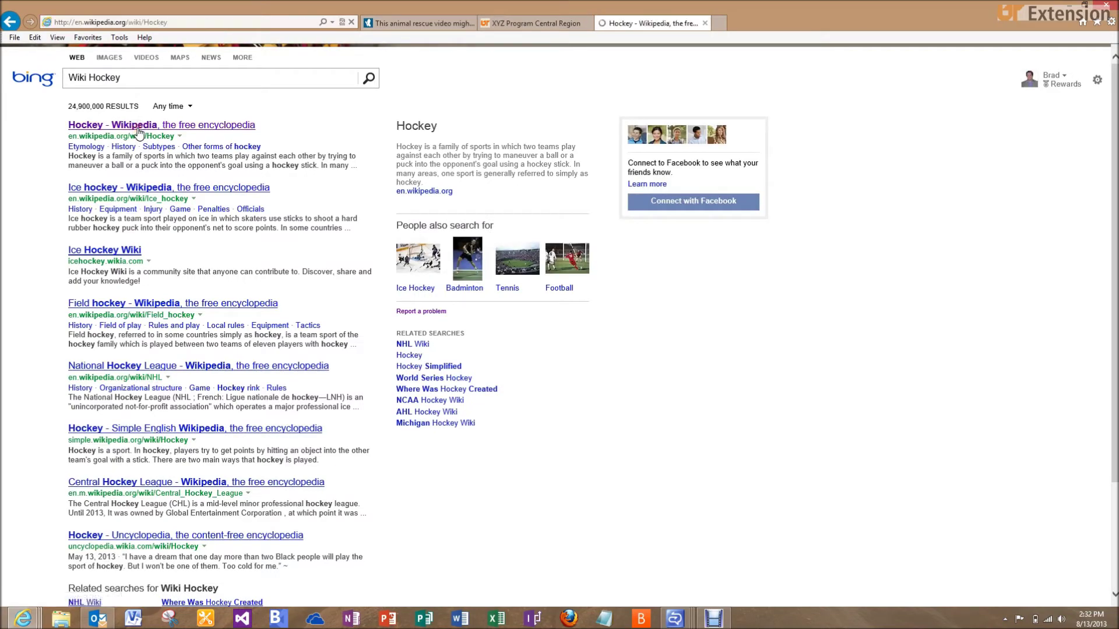
Step: Copy the Ice hockey section's paragraphs, from the playing surface description through the national sport sentence
scroll(234, 272, down, 5)
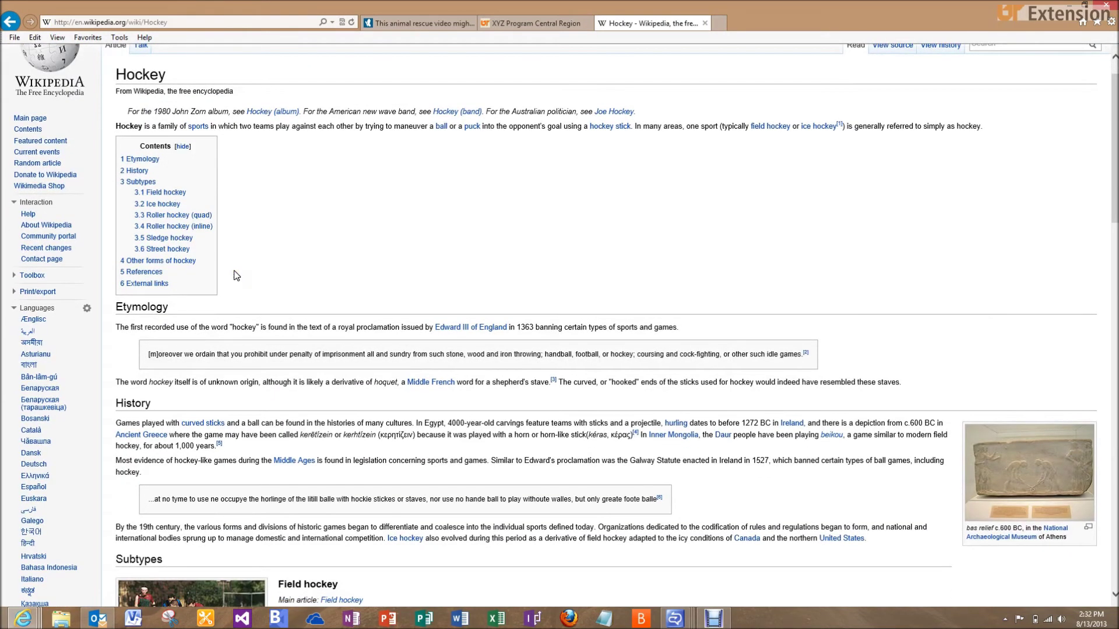
scroll(234, 271, down, 2)
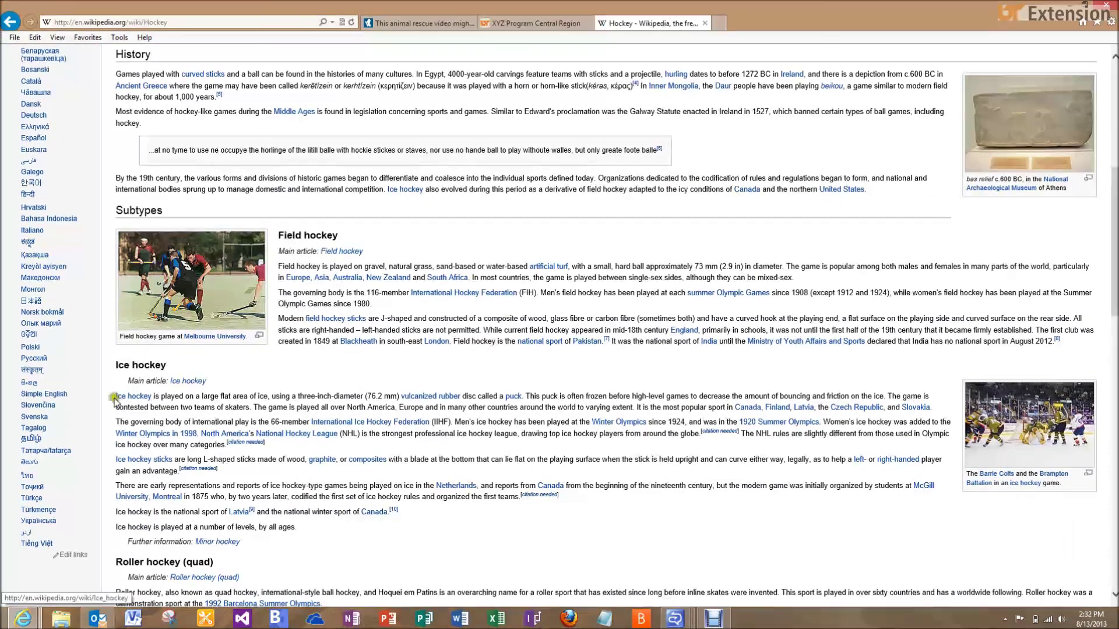
drag(114, 398, 406, 516)
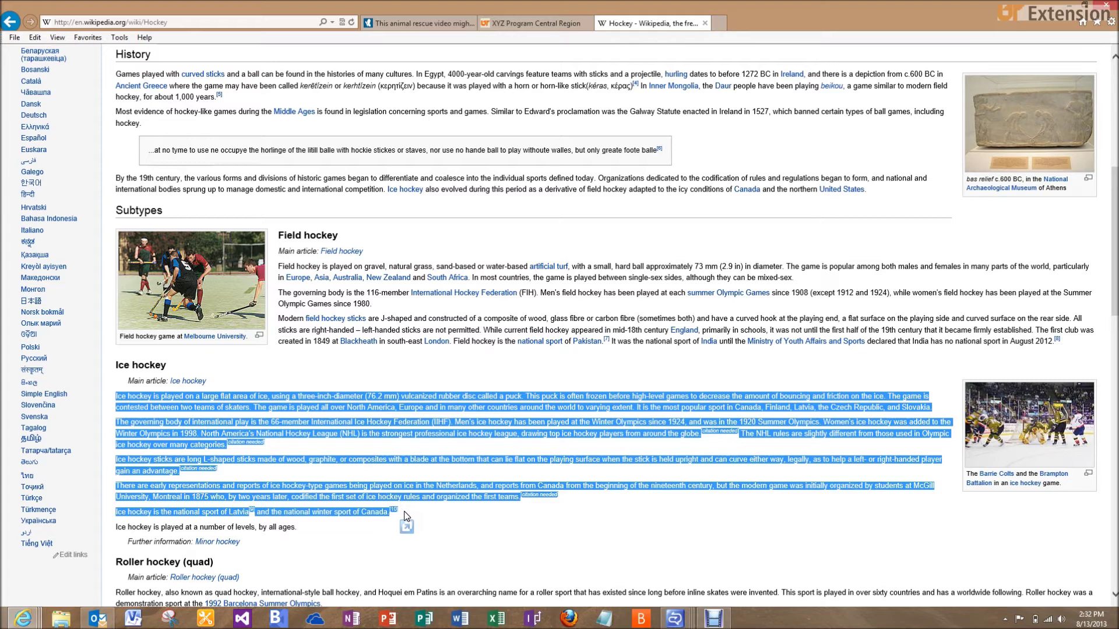
right_click(441, 429)
click(463, 449)
Step: Paste the copied text into Notepad to strip its formatting, and copy all of the plain text
click(605, 621)
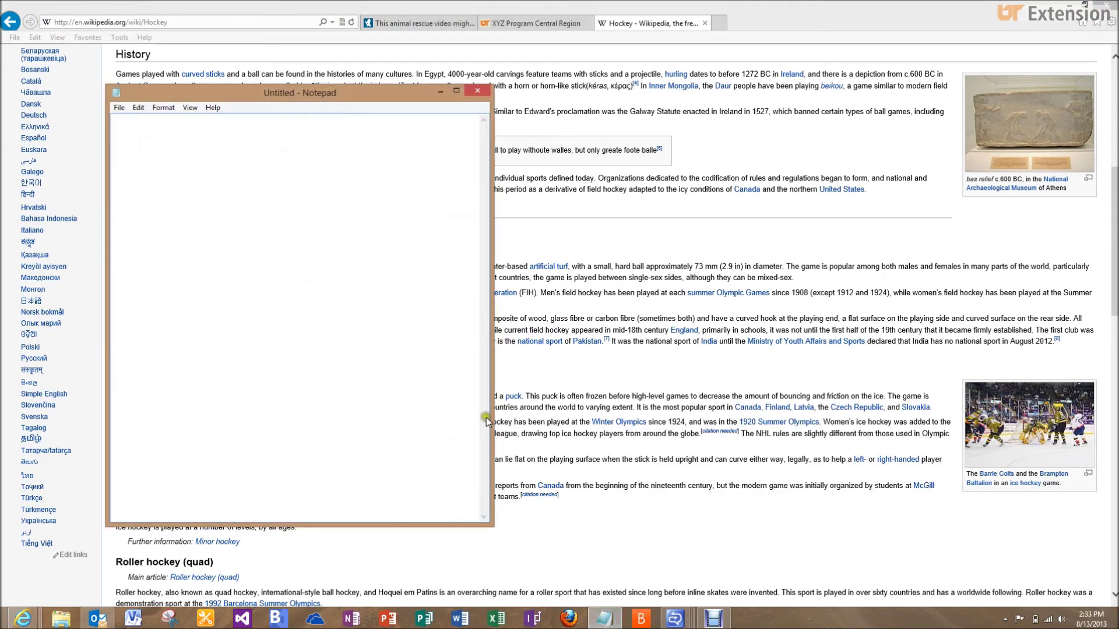
key(ctrl+v)
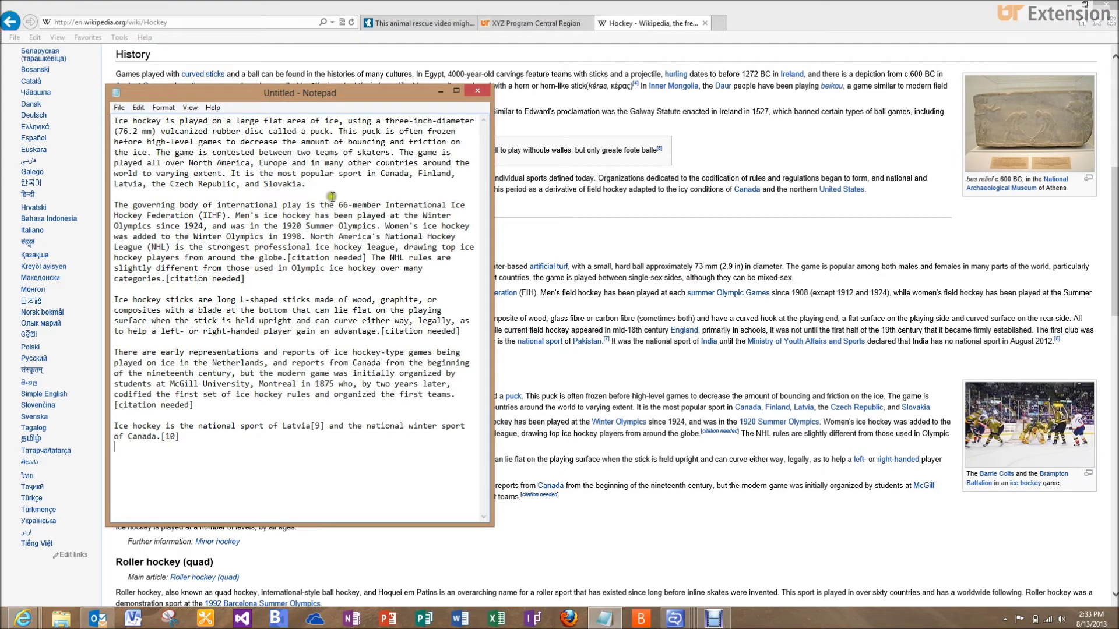
drag(114, 121, 218, 435)
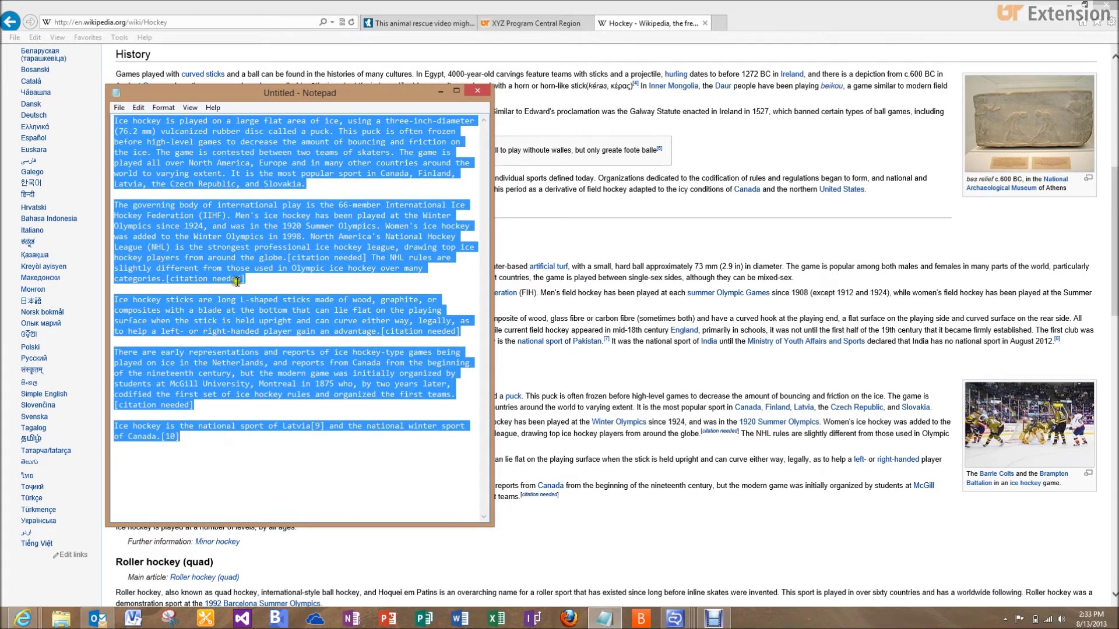
right_click(233, 131)
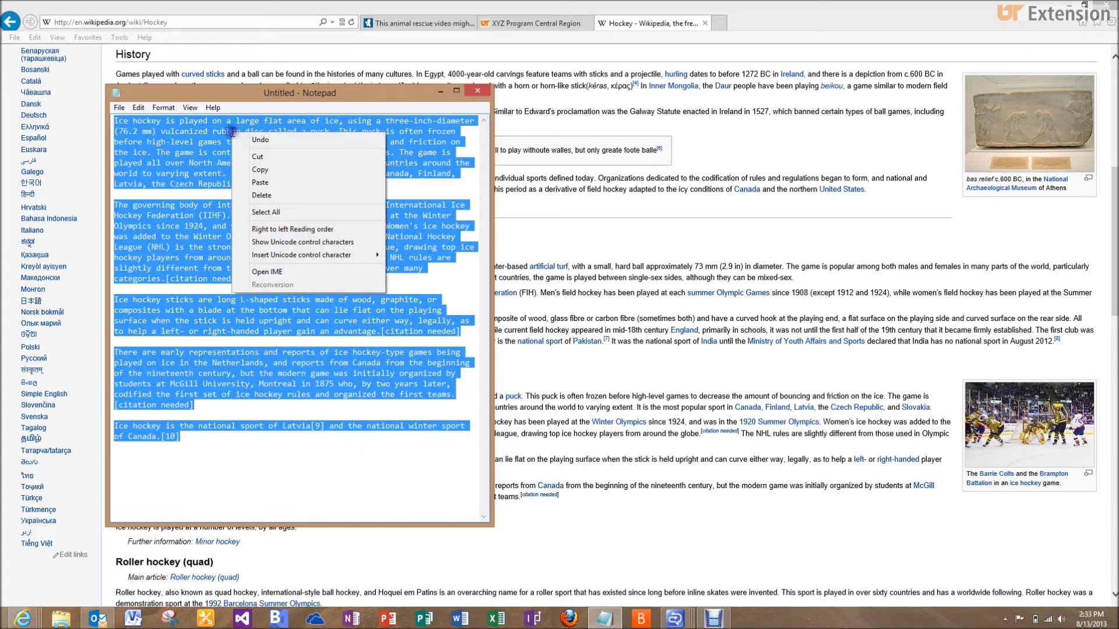
click(250, 164)
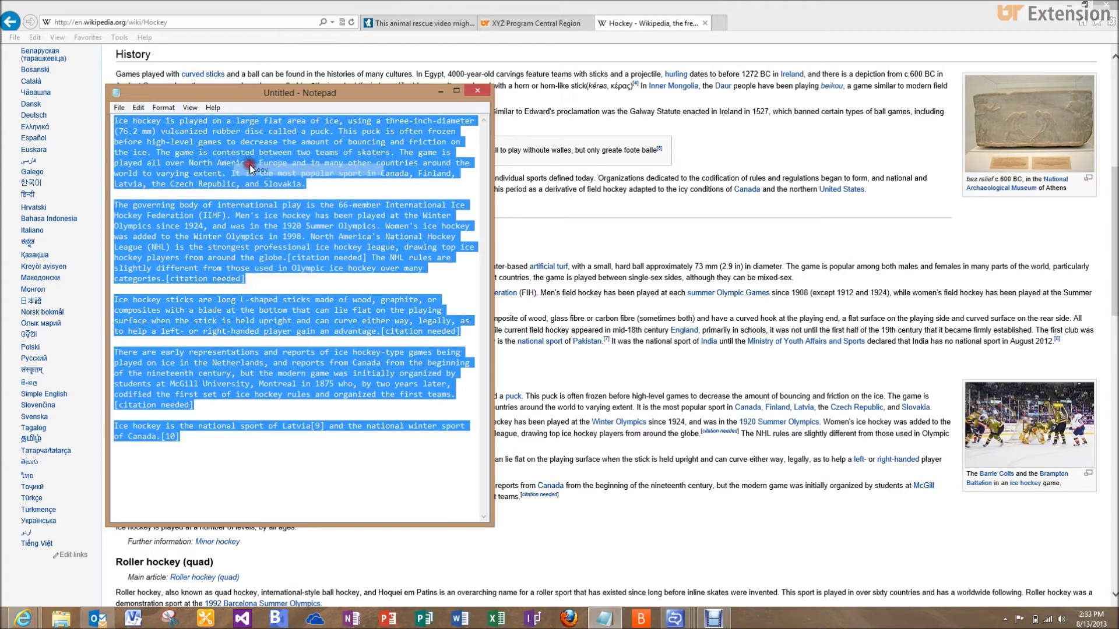
Step: Return to the XYZ Program Central Region page in the browser and paste the plain text into its main content area
click(526, 24)
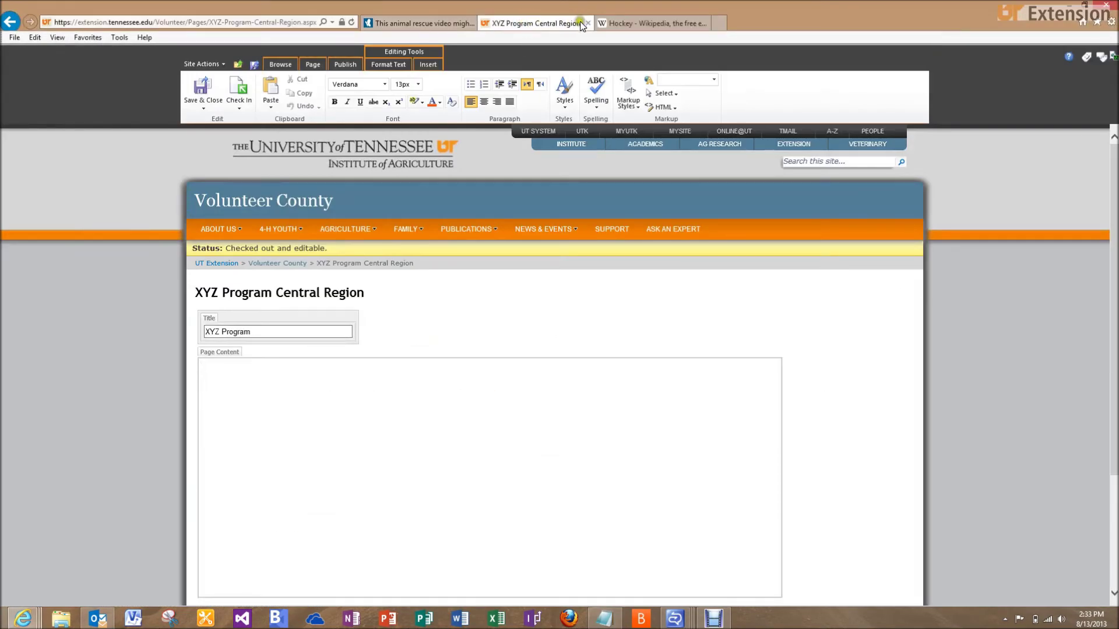
click(254, 366)
key(ctrl+v)
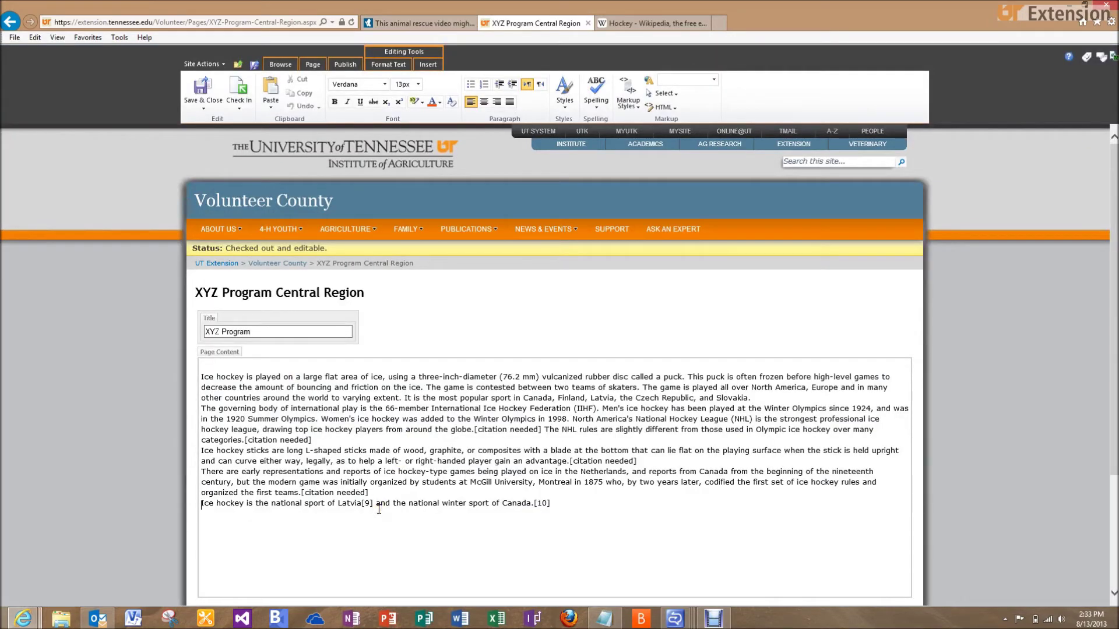
Step: Insert blank lines after the first, second and fourth paragraphs of the pasted ice hockey text
click(577, 509)
click(430, 491)
key(Return)
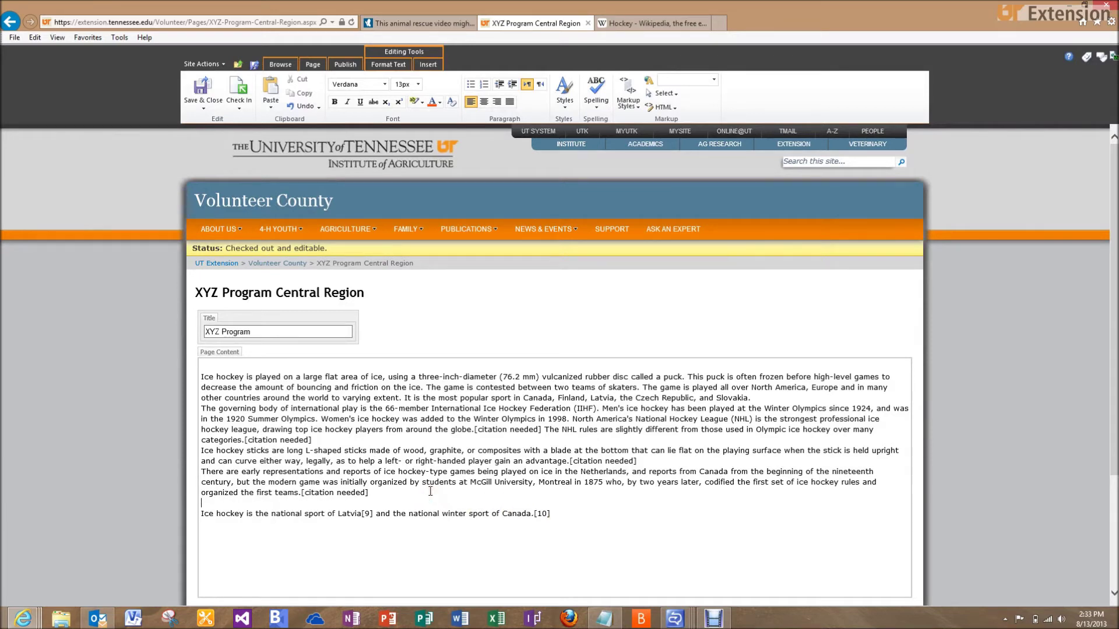
click(354, 437)
key(Return)
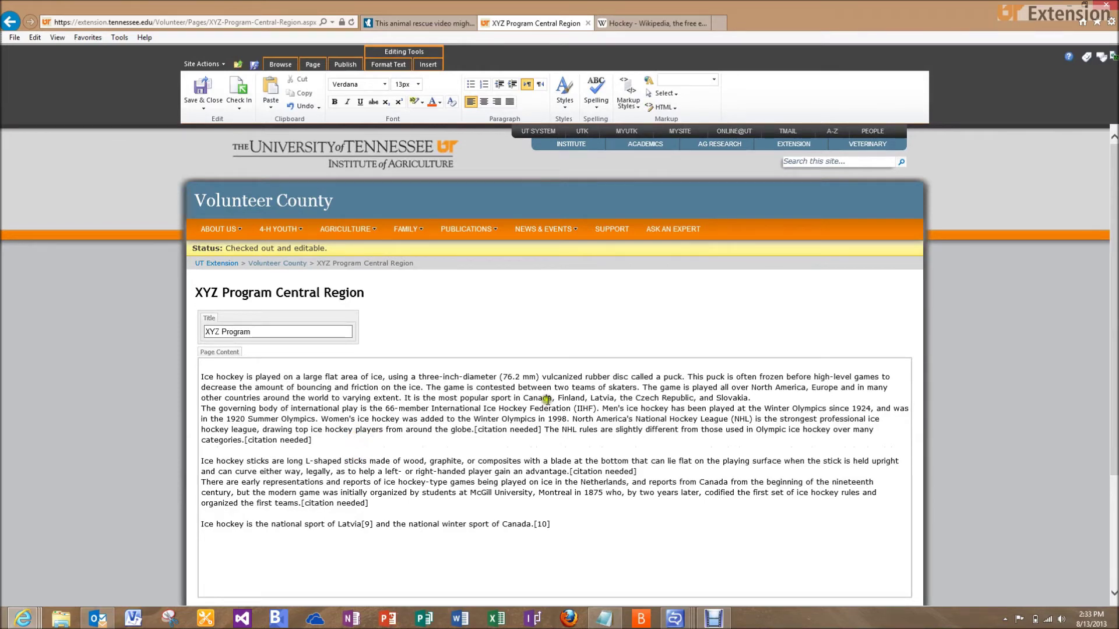
click(772, 398)
key(Return)
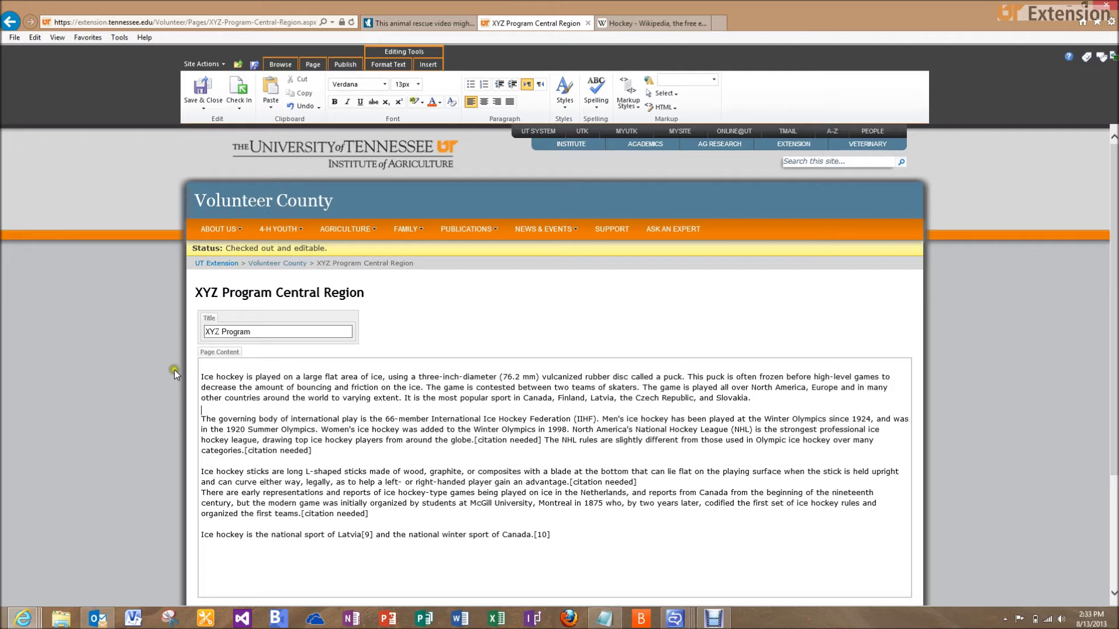
Step: Remove the blank line above the first paragraph and insert the 4h_mark1_gif picture there from Volunteer County's SharePoint Images library
click(203, 377)
key(BackSpace)
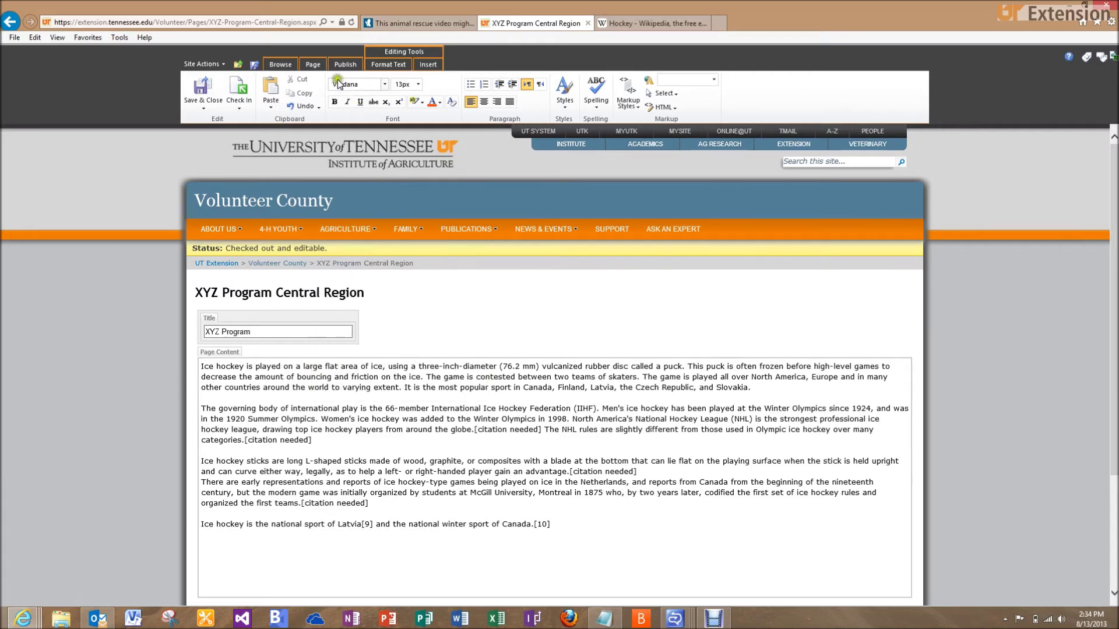
click(427, 67)
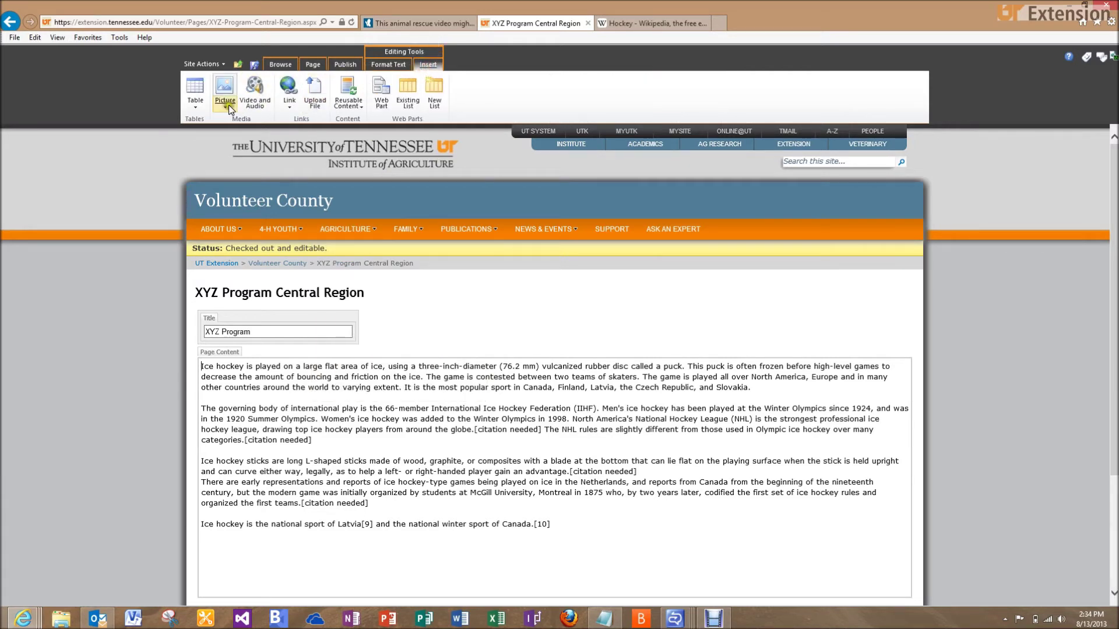
click(227, 106)
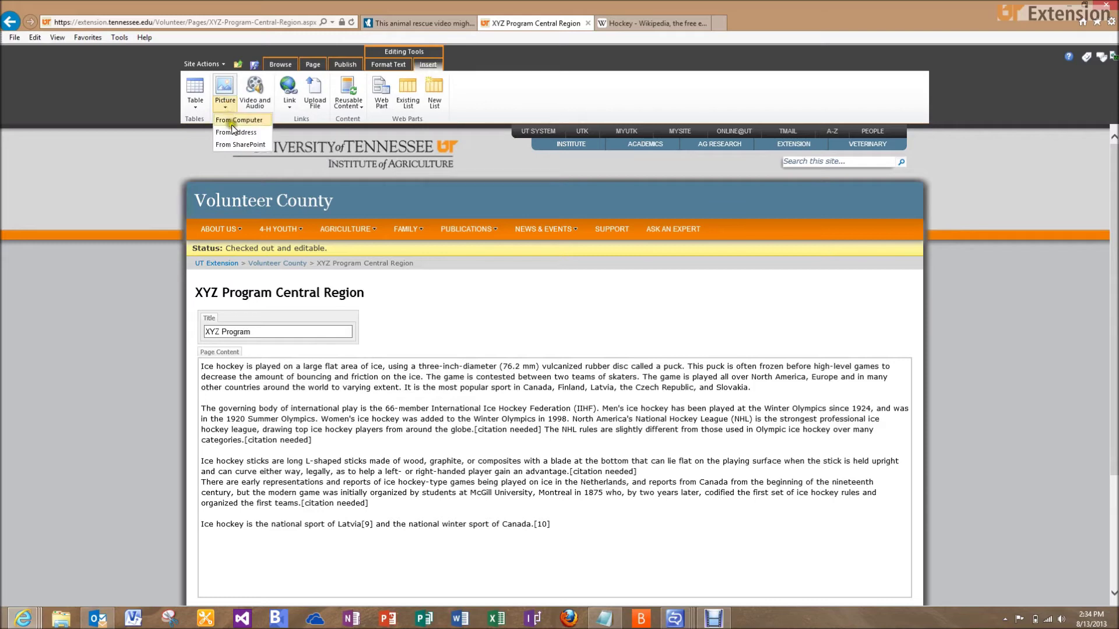
click(233, 143)
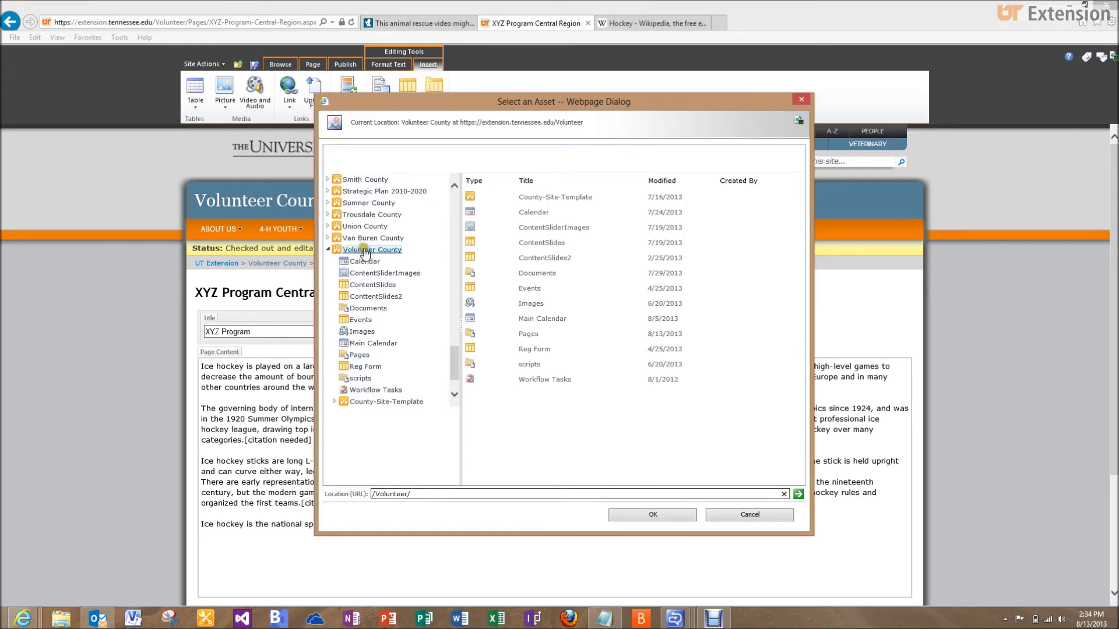
click(362, 332)
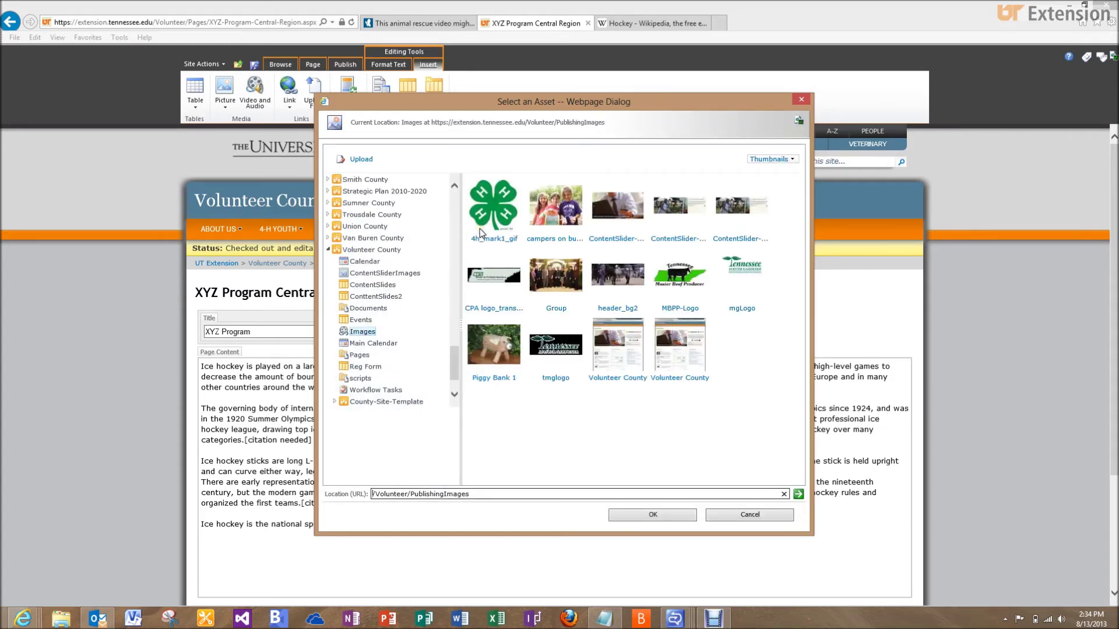
click(498, 219)
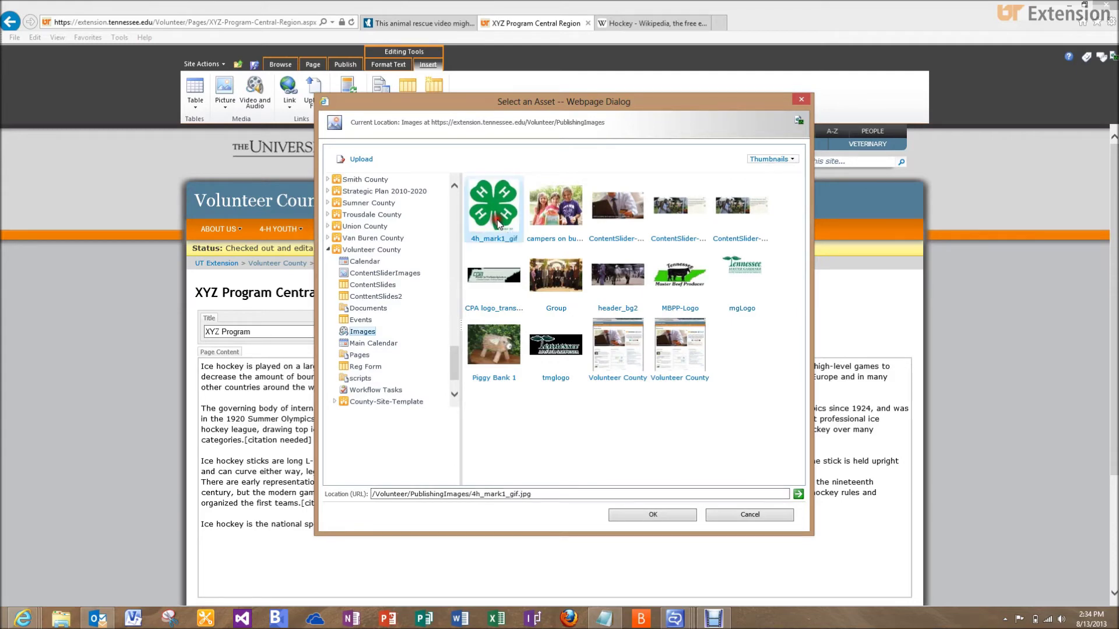
click(632, 514)
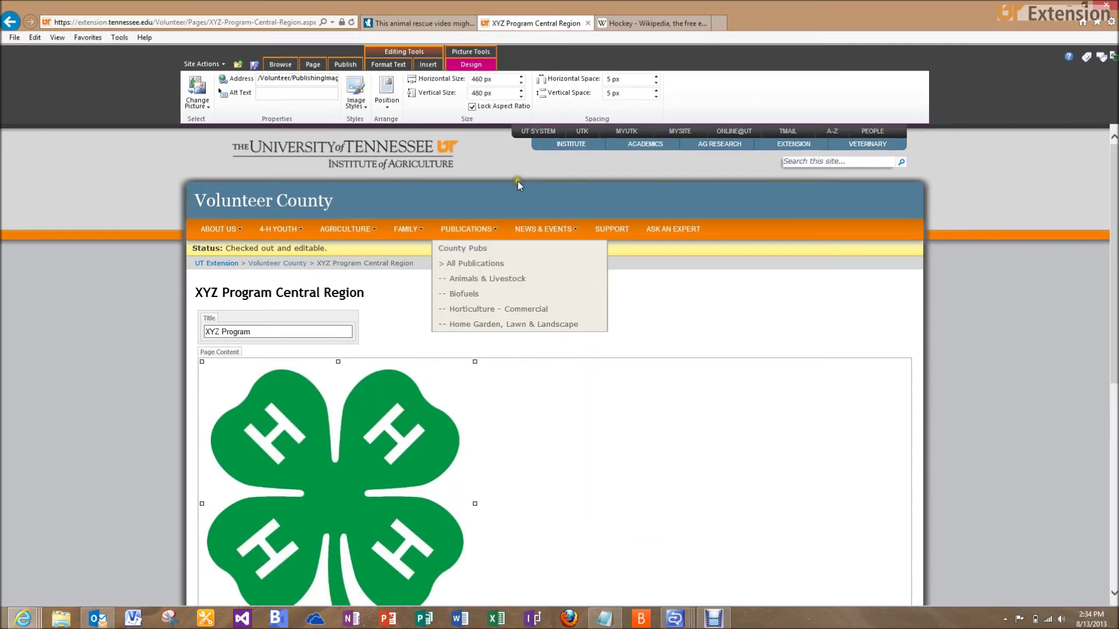
Step: Set the clover picture's horizontal size to 150 px with the aspect ratio locked
click(478, 80)
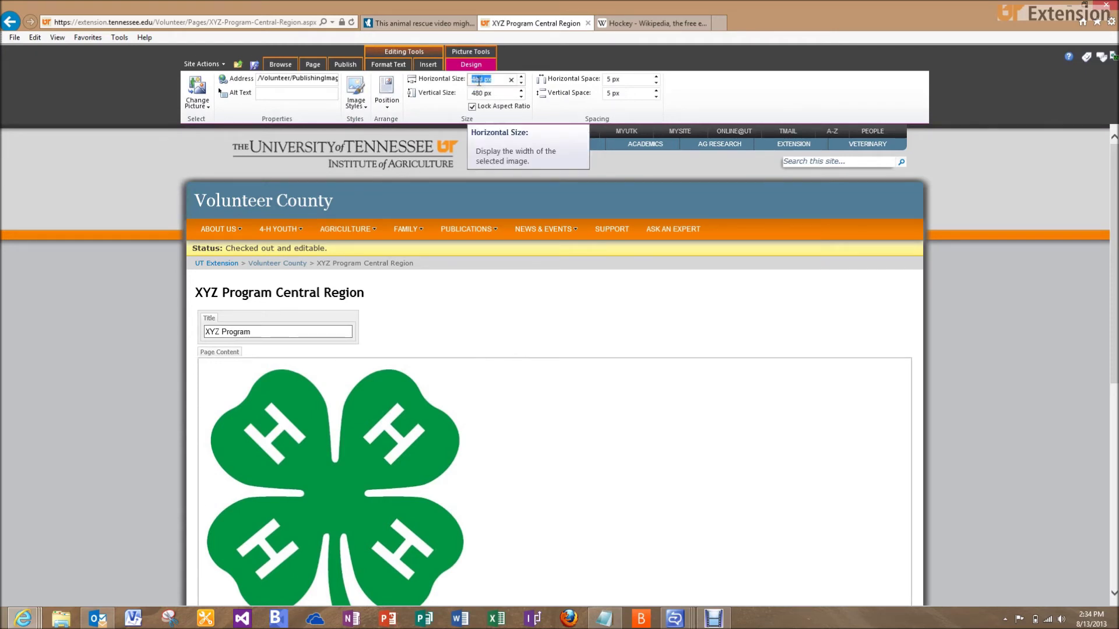
text(150)
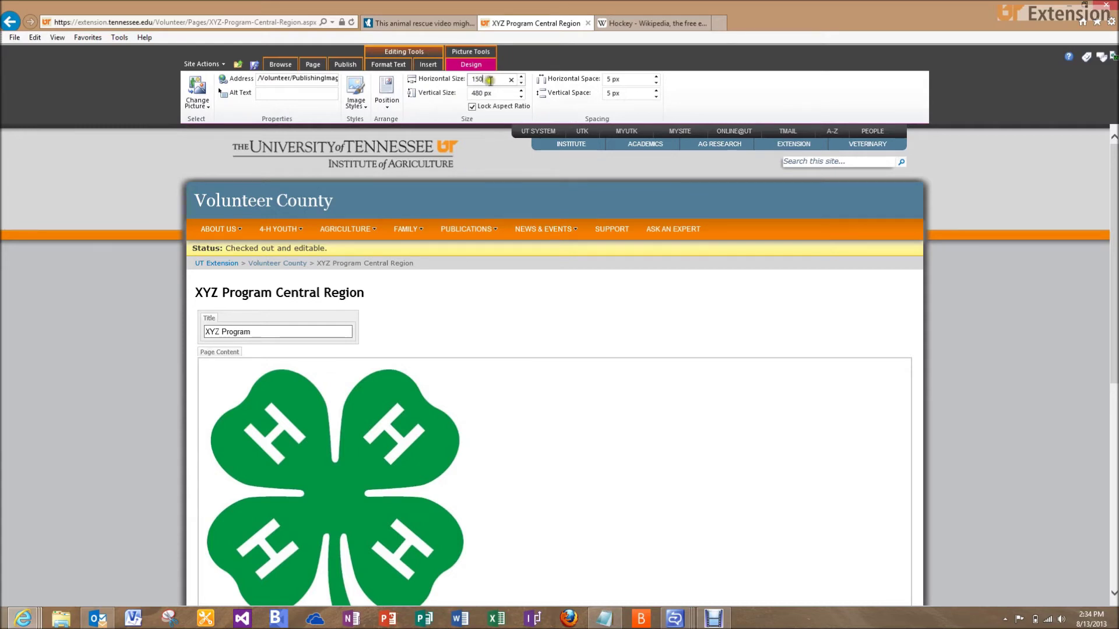
click(480, 85)
click(473, 107)
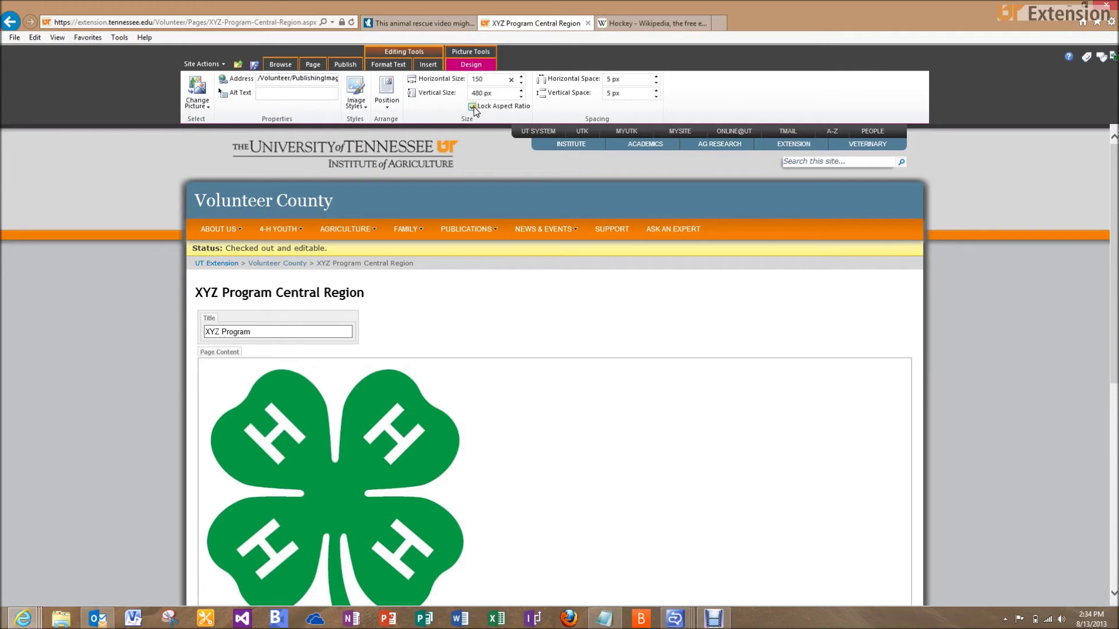
click(492, 95)
click(490, 105)
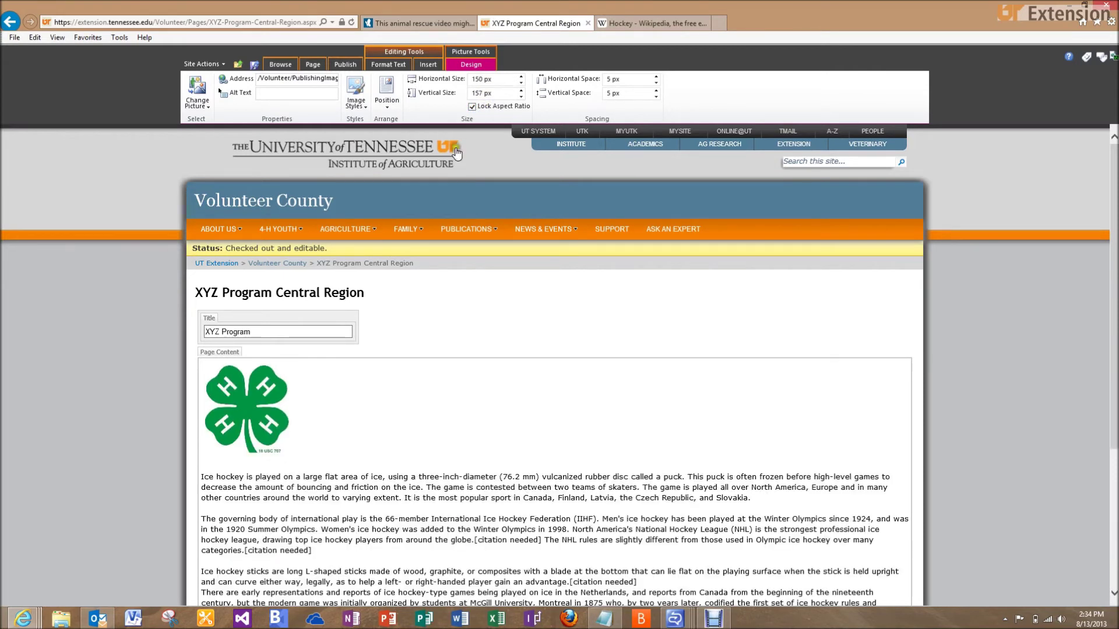
Step: Delete the line breaks between the clover picture and the first paragraph so the text starts right beside the picture
click(202, 476)
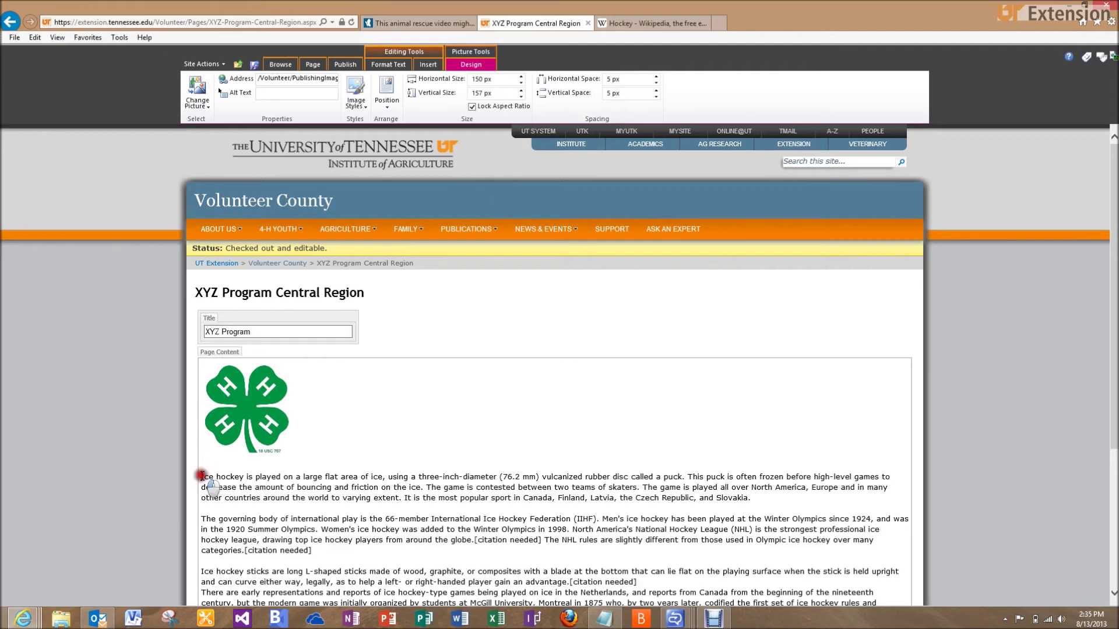
key(BackSpace)
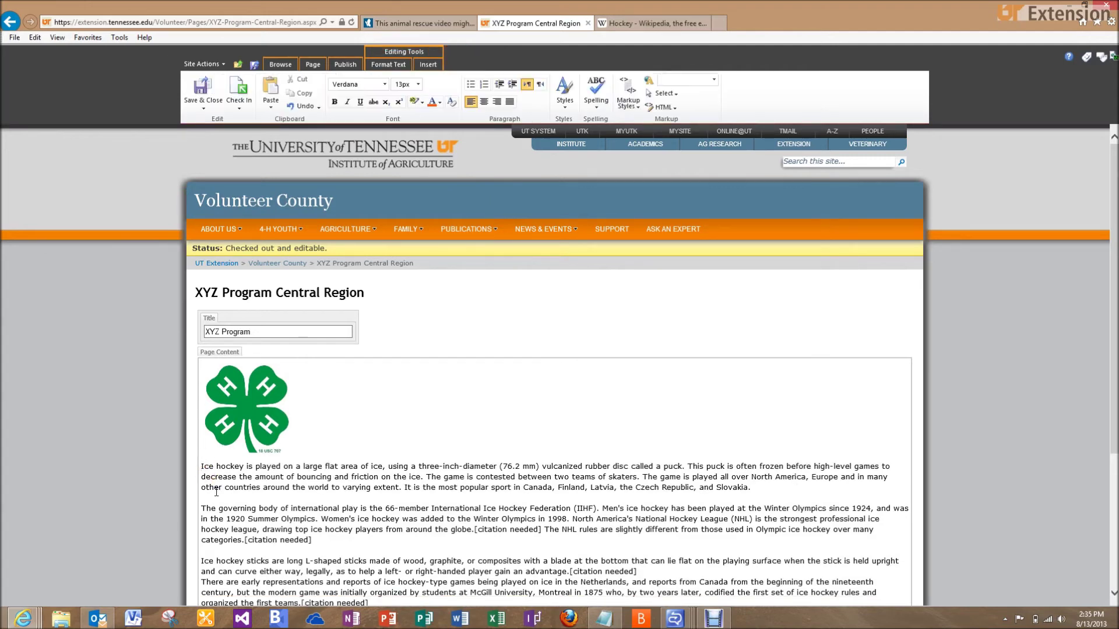
key(BackSpace)
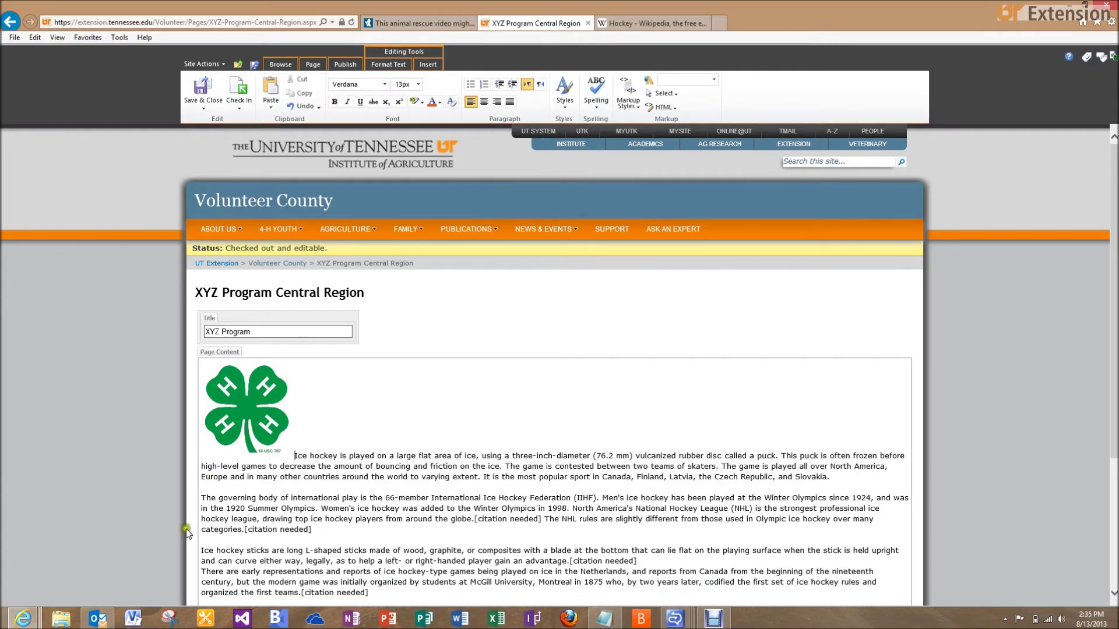
Step: Move the first paragraph onto its own line and enter the title text "This is my Title" beside the clover picture
click(295, 454)
click(283, 457)
click(300, 454)
click(385, 449)
click(324, 444)
key(Return)
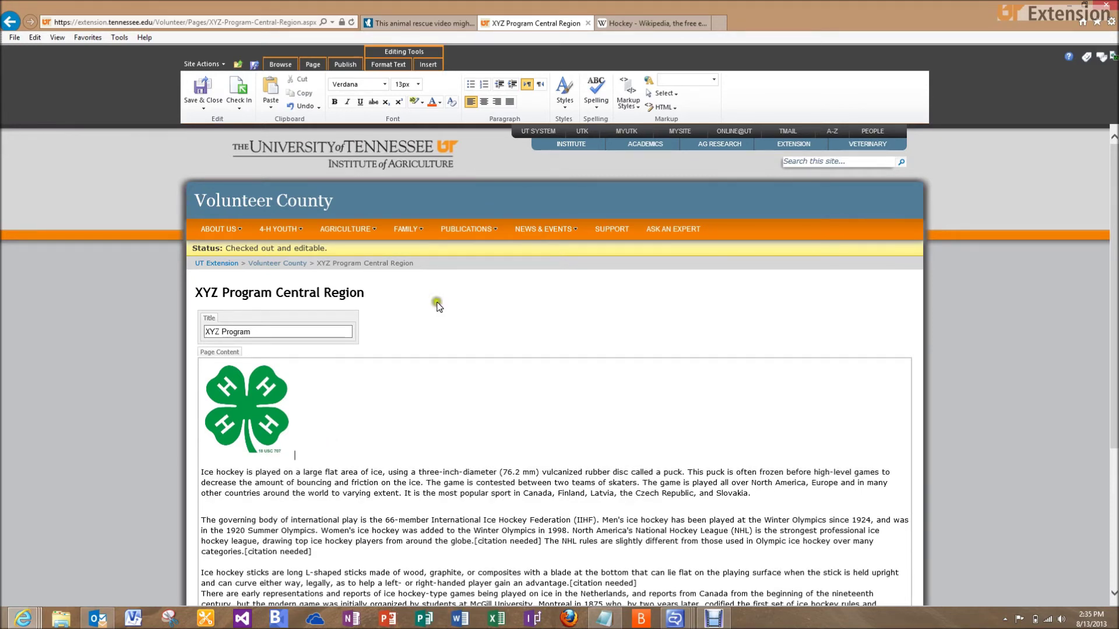
click(487, 266)
Step: Format the "This is my Title" line with the Heading 2 markup style
drag(353, 455, 294, 457)
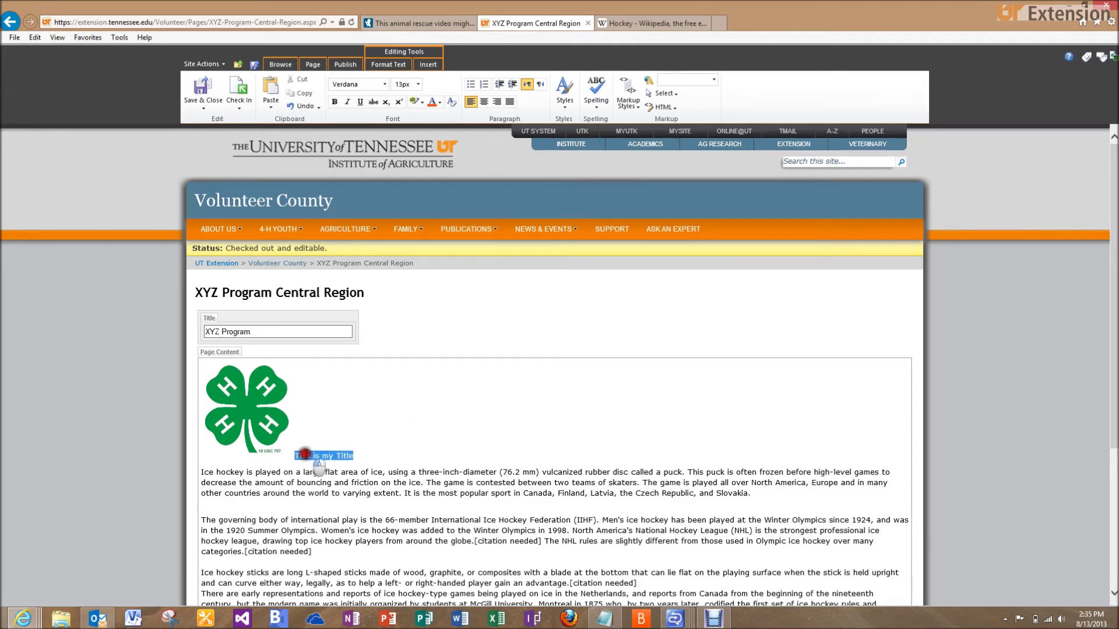
click(631, 104)
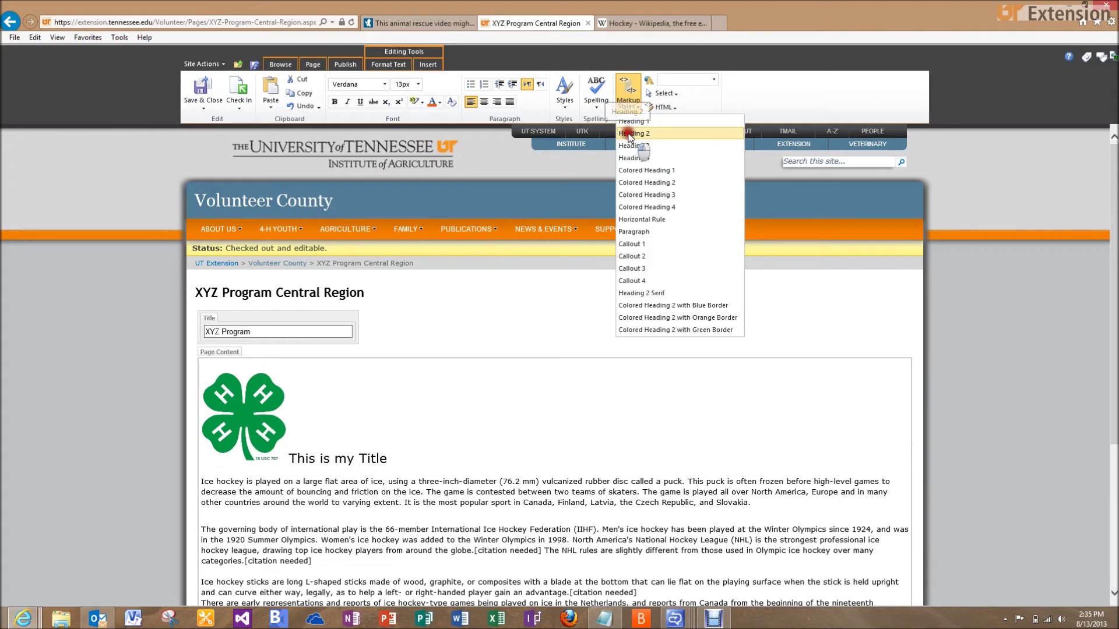
click(629, 134)
click(470, 410)
click(448, 435)
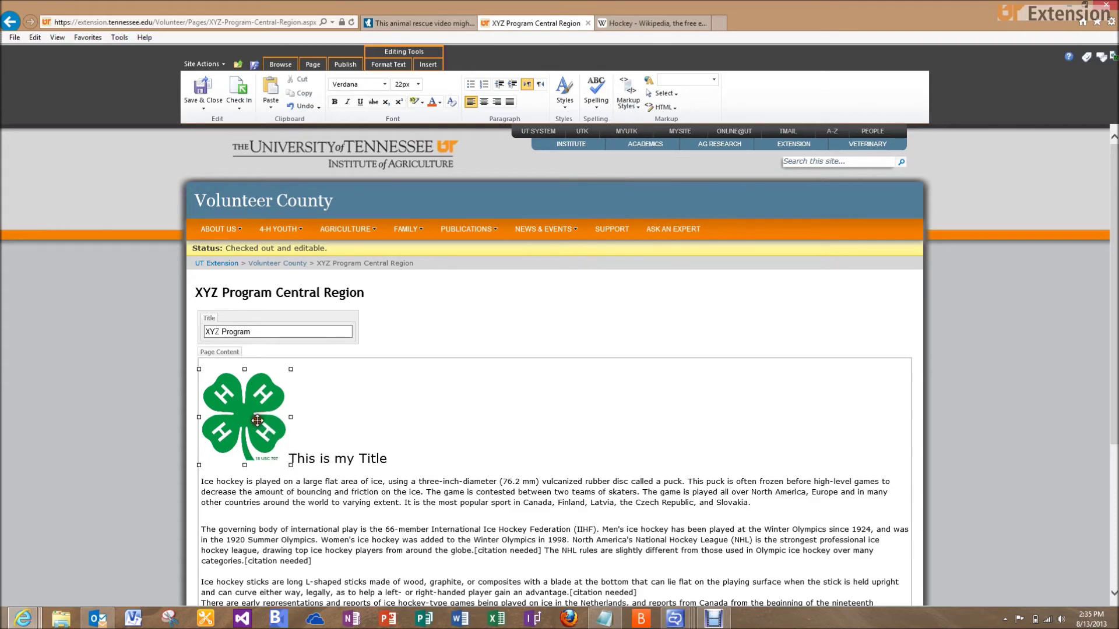
Step: Set the clover picture's horizontal spacing to 10 px
click(226, 380)
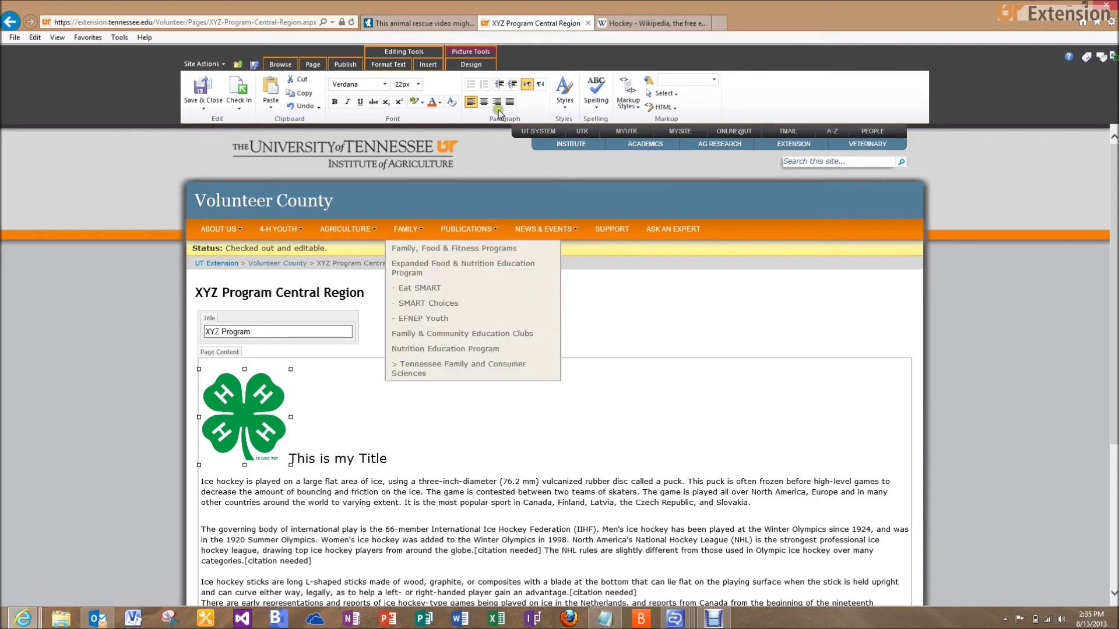
click(481, 66)
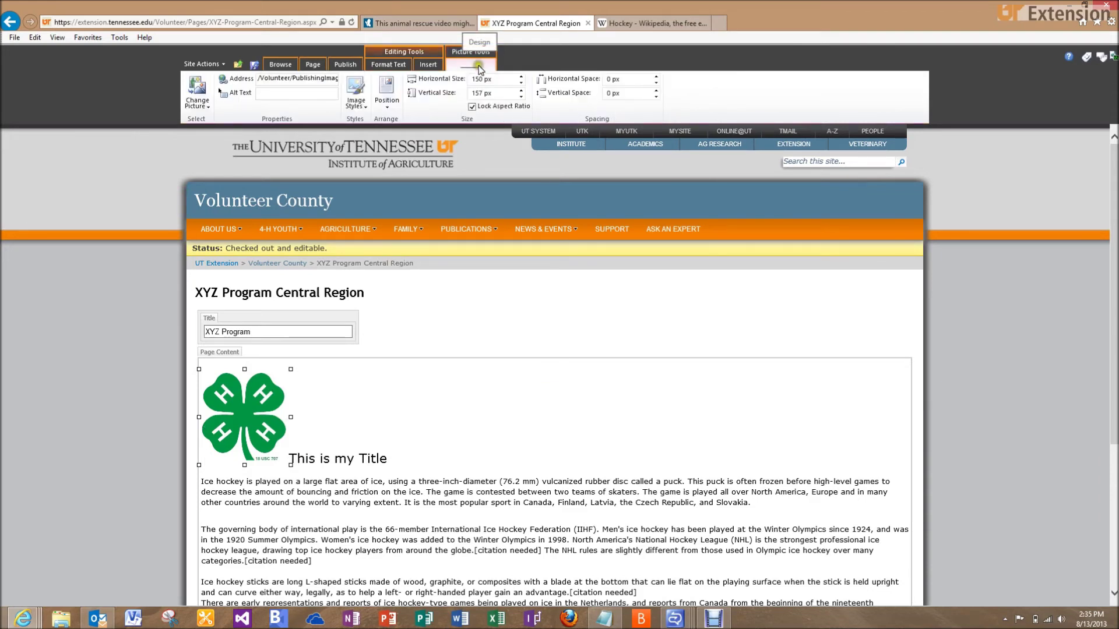
click(657, 76)
click(657, 76)
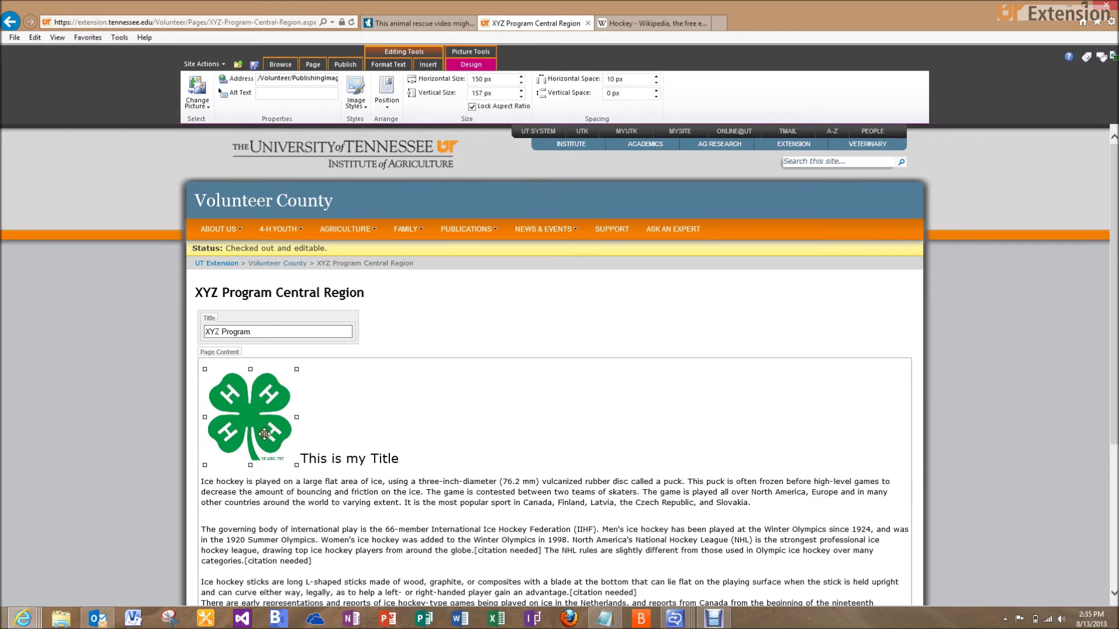
Step: Float the clover picture to the left so the title and paragraphs wrap around it
click(386, 107)
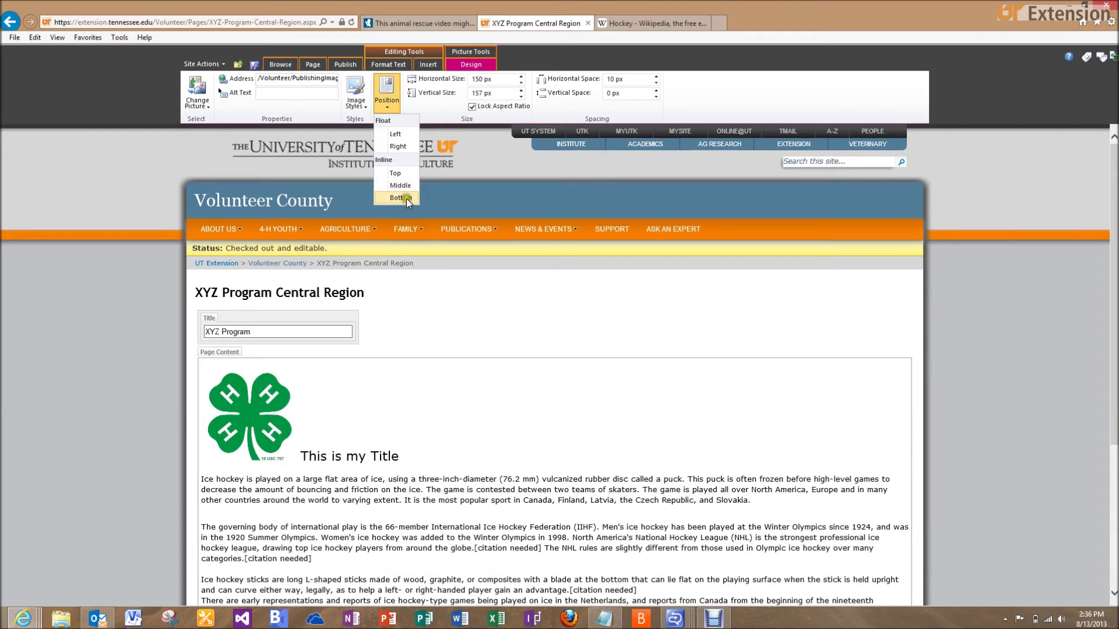
click(404, 135)
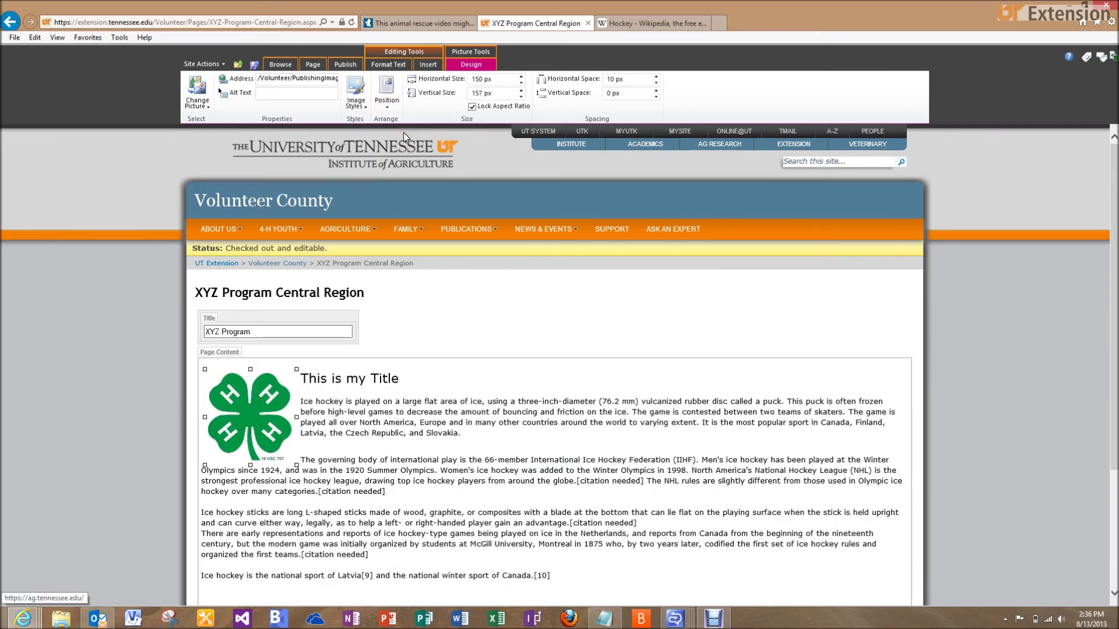
click(591, 382)
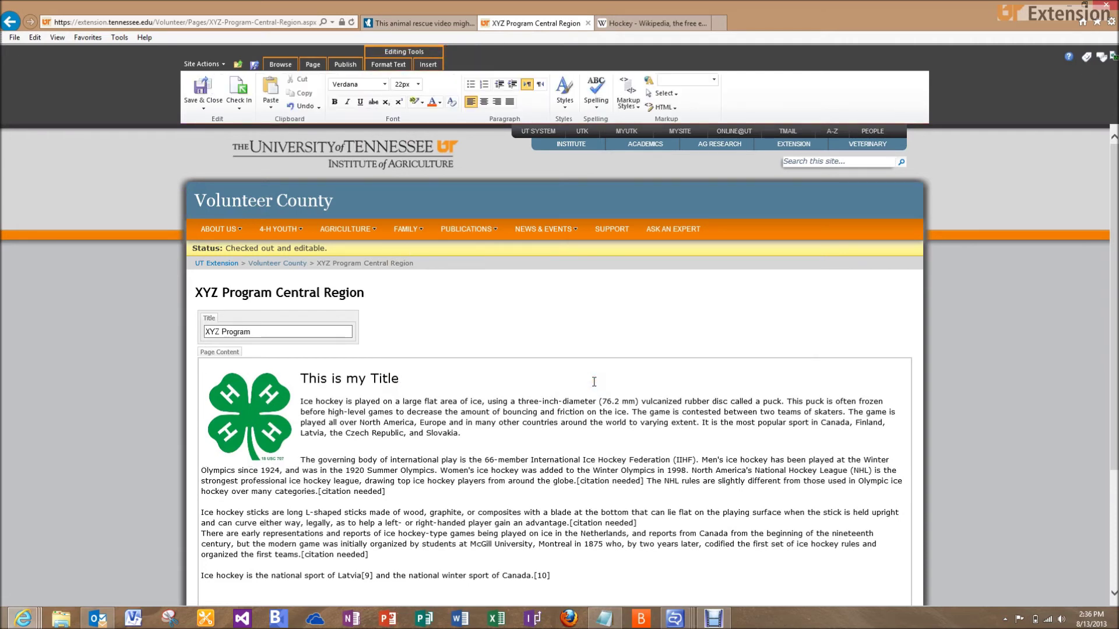
Step: Publish the XYZ Program page without a comment
click(345, 68)
click(198, 92)
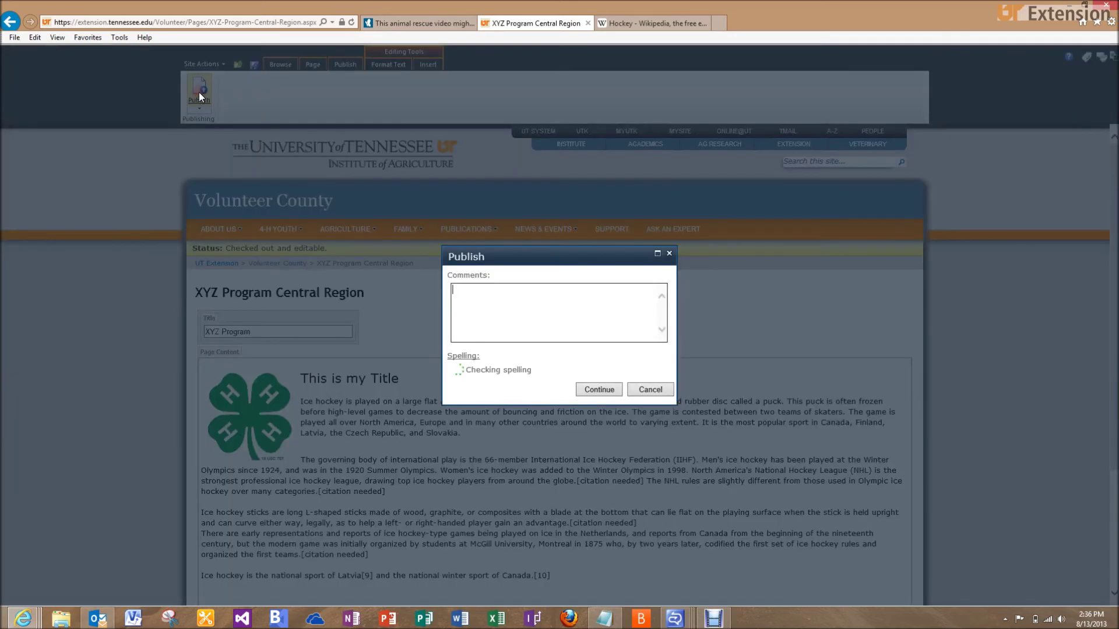
click(613, 390)
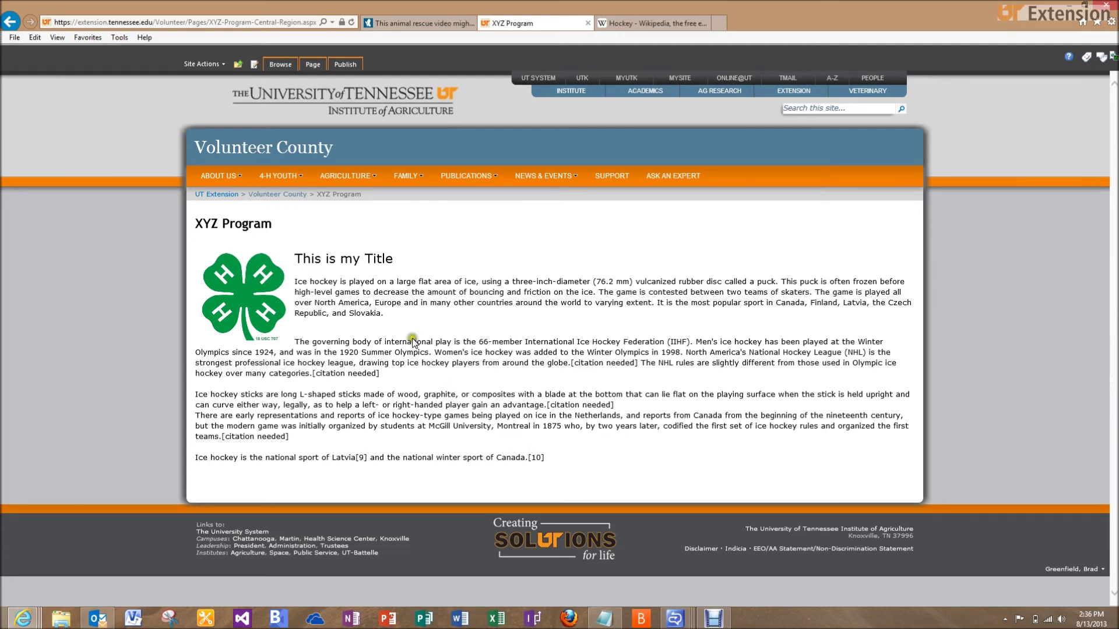
Step: Go to the Central Region Video Training page under 4-H Youth and open it for editing
mouse_move(293, 189)
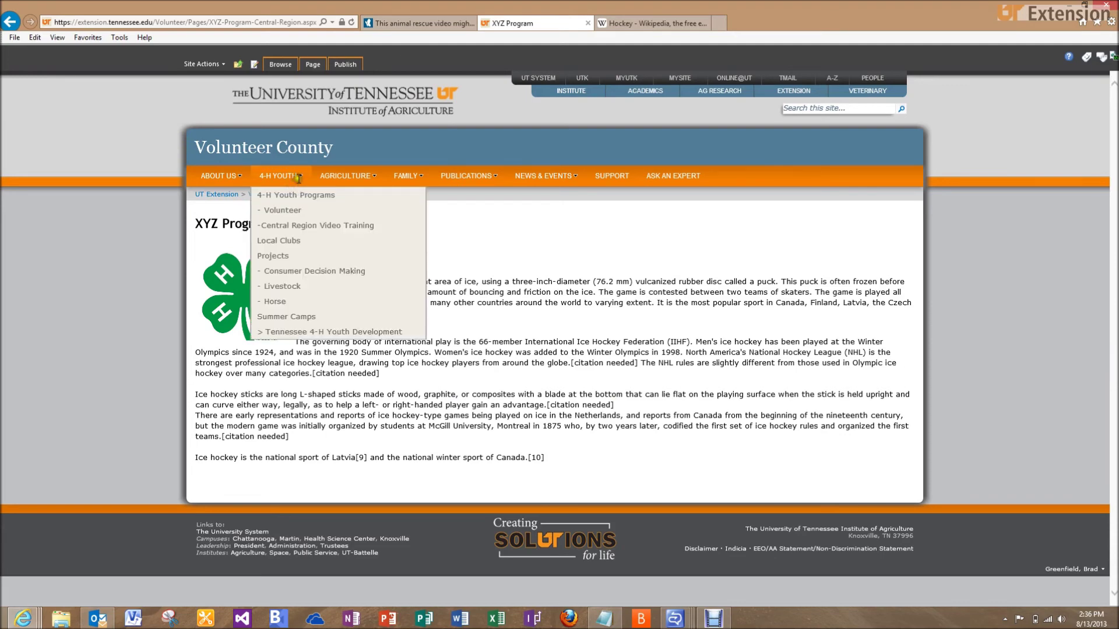
click(296, 226)
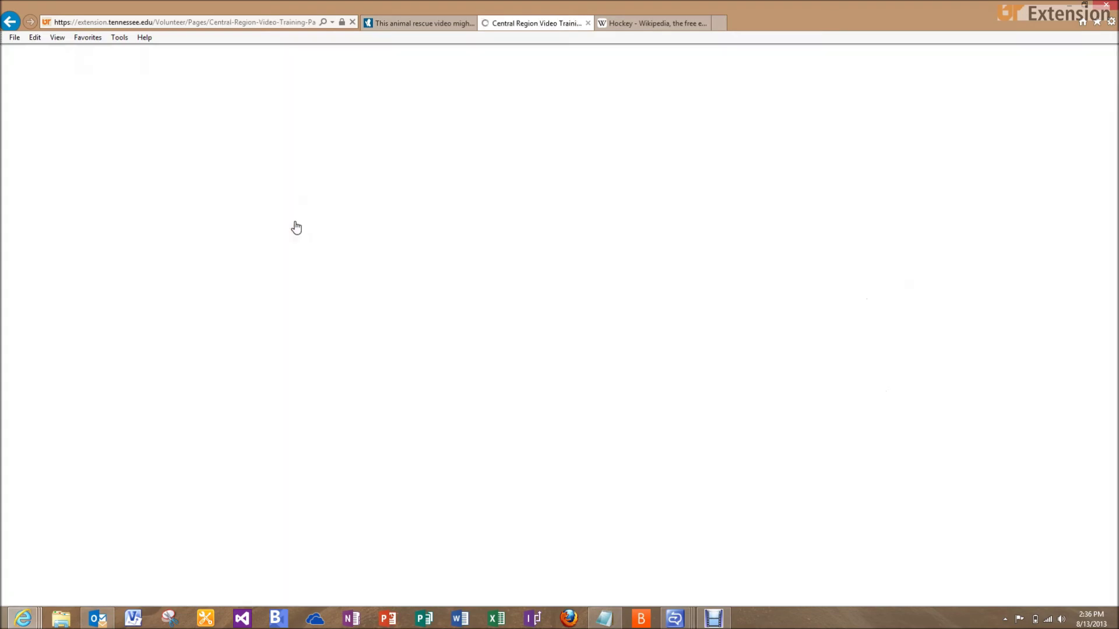
scroll(346, 364, down, 2)
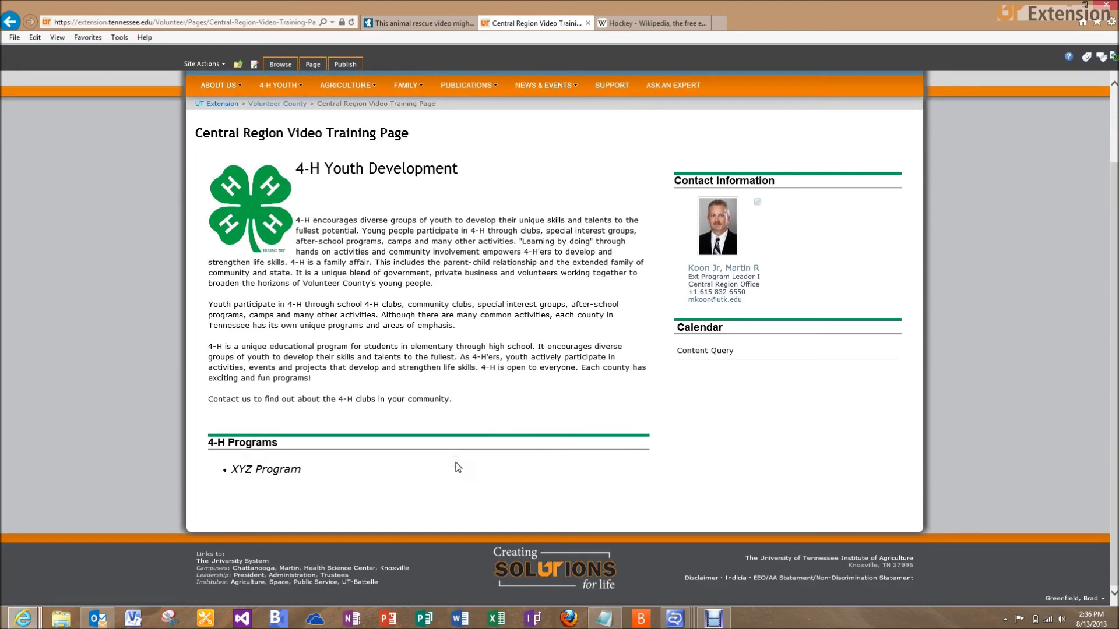
click(215, 65)
click(216, 66)
click(216, 68)
click(215, 80)
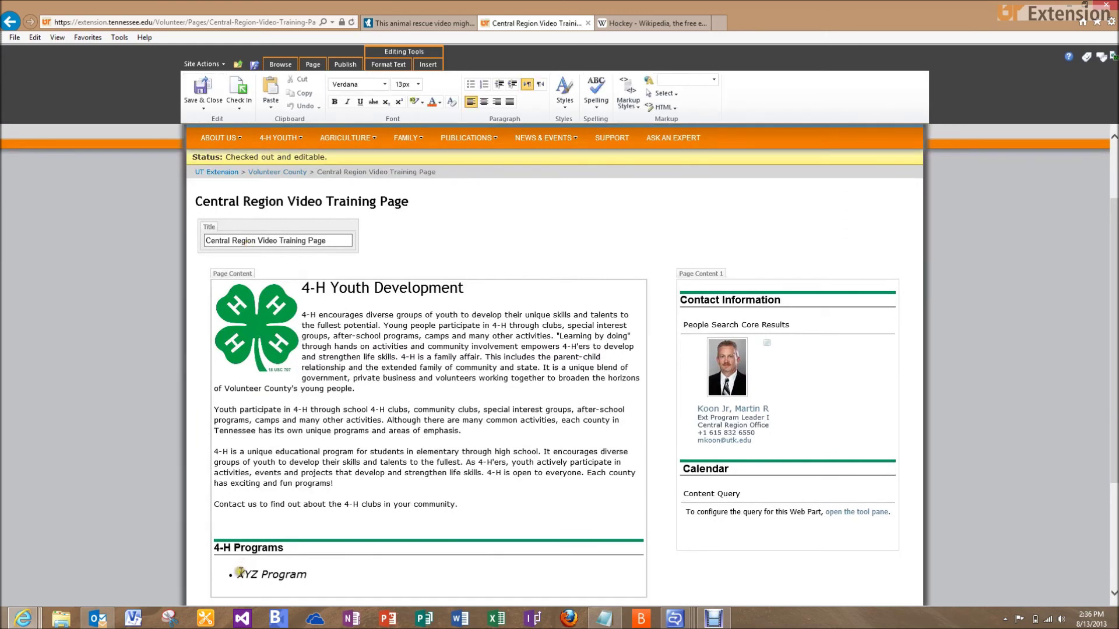
Step: Link the XYZ Program bullet under 4-H Programs to the SharePoint page XYZ-Program-Central-Region in Volunteer County's Pages library
drag(238, 574, 310, 576)
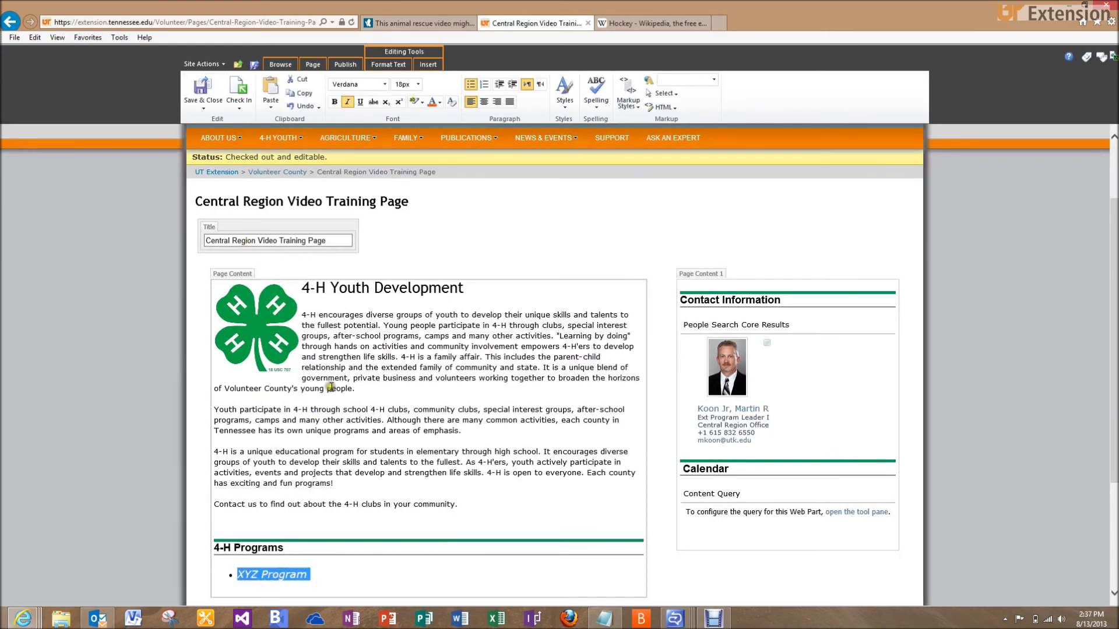
click(428, 64)
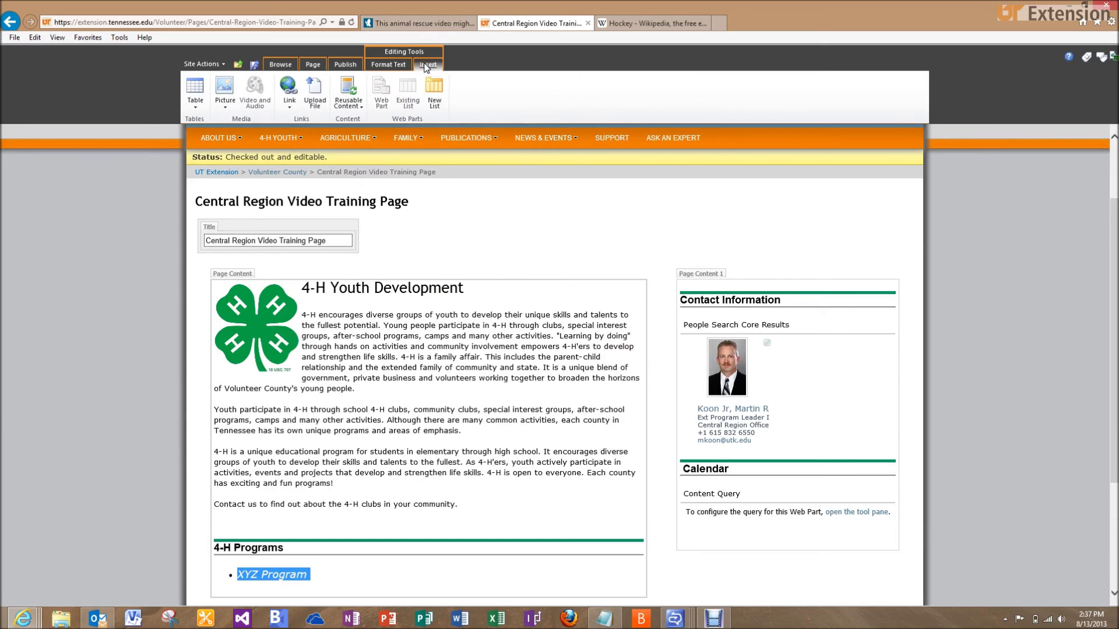
click(290, 102)
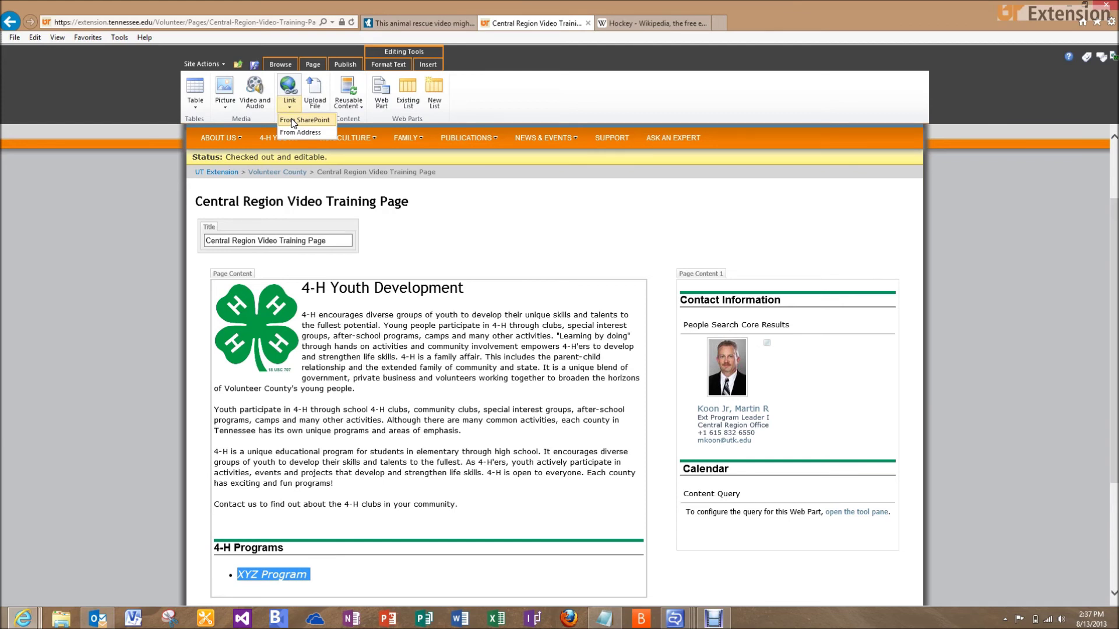
click(293, 120)
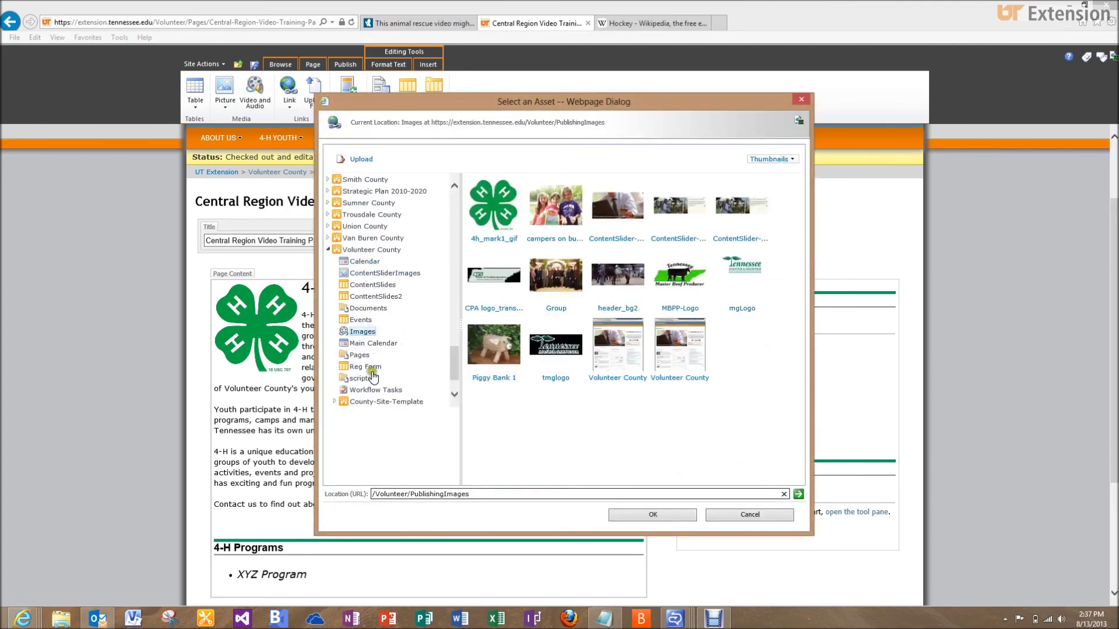
click(368, 355)
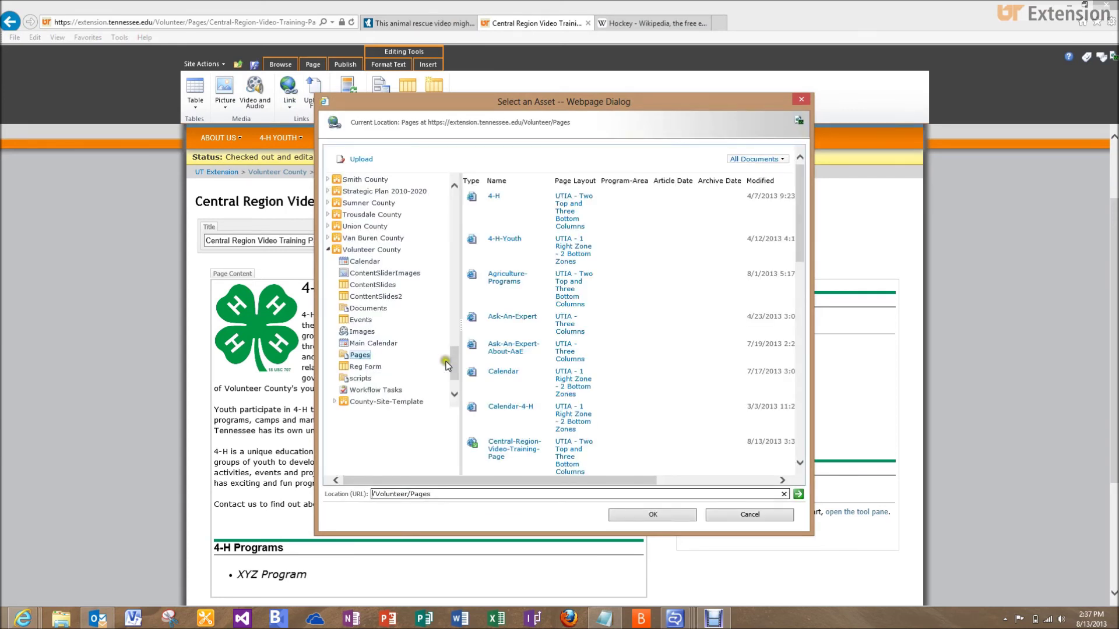
drag(801, 257, 794, 460)
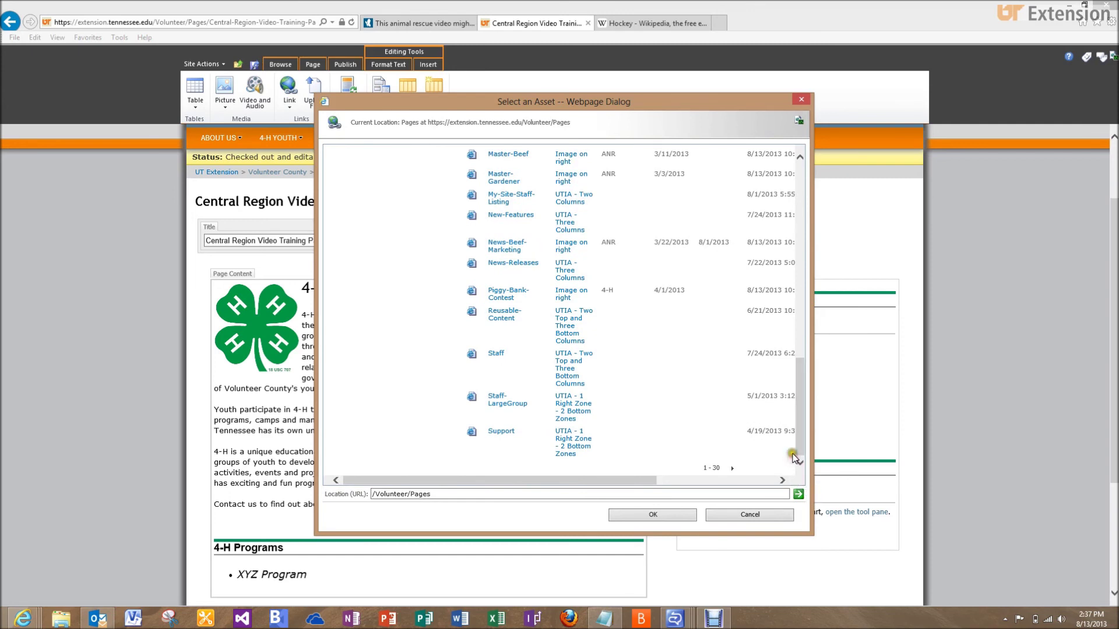
click(736, 470)
click(733, 469)
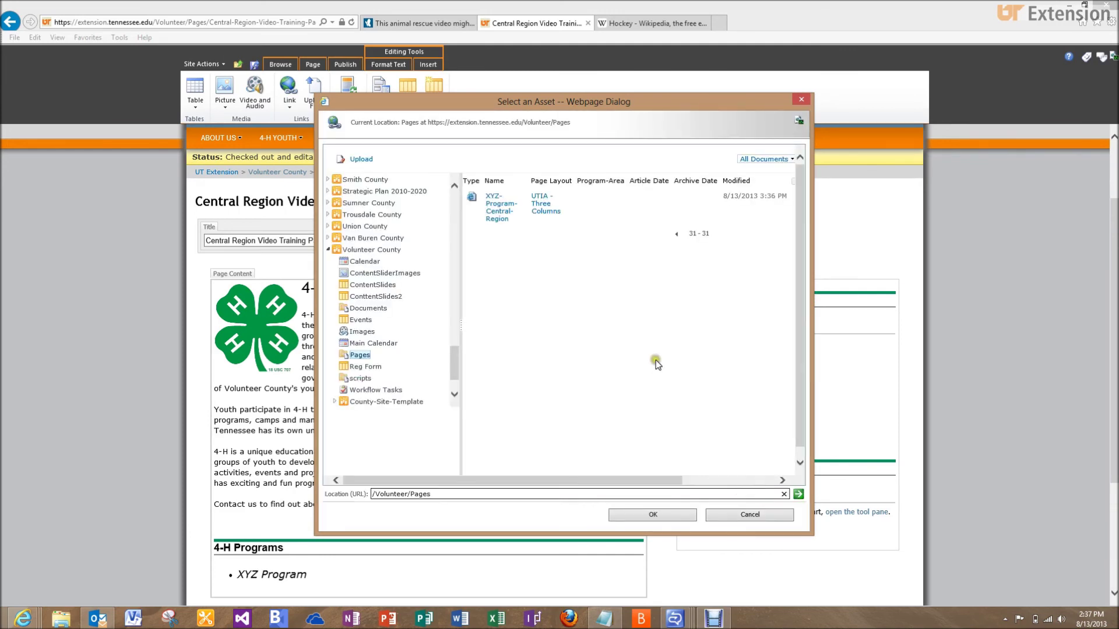
click(497, 213)
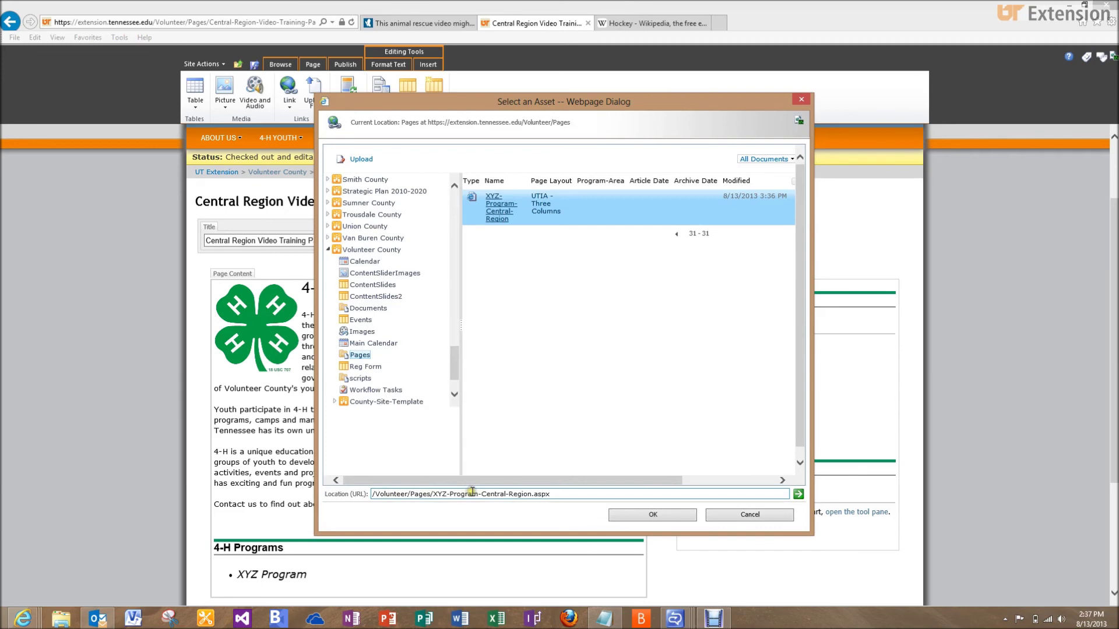
click(620, 516)
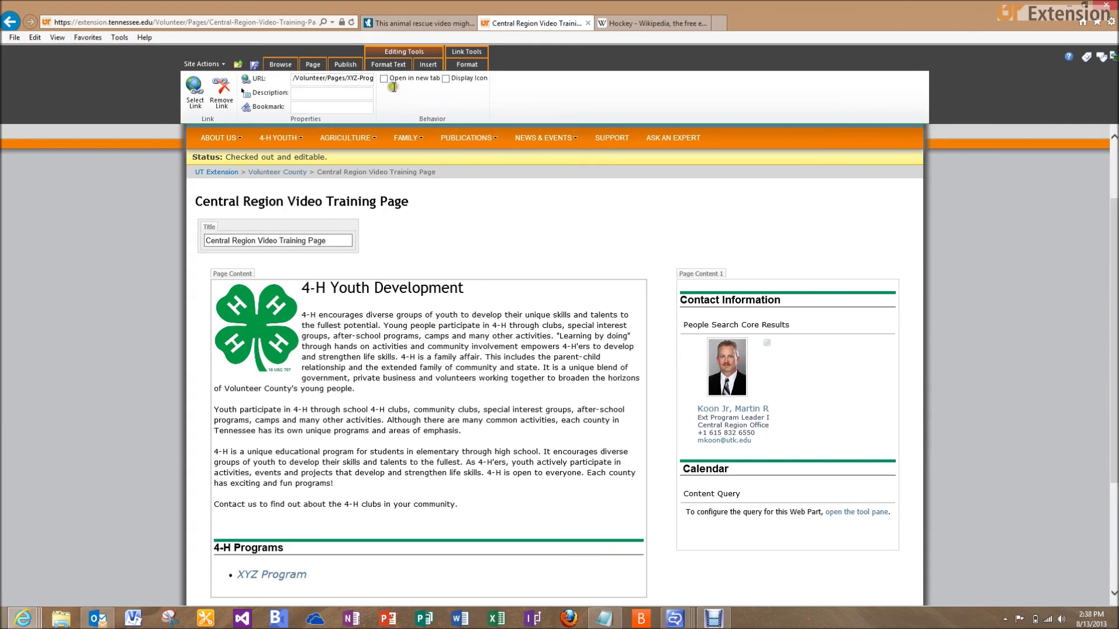
Step: Publish the Central Region Video Training page without a comment and follow its XYZ Program link to check the target page
click(340, 66)
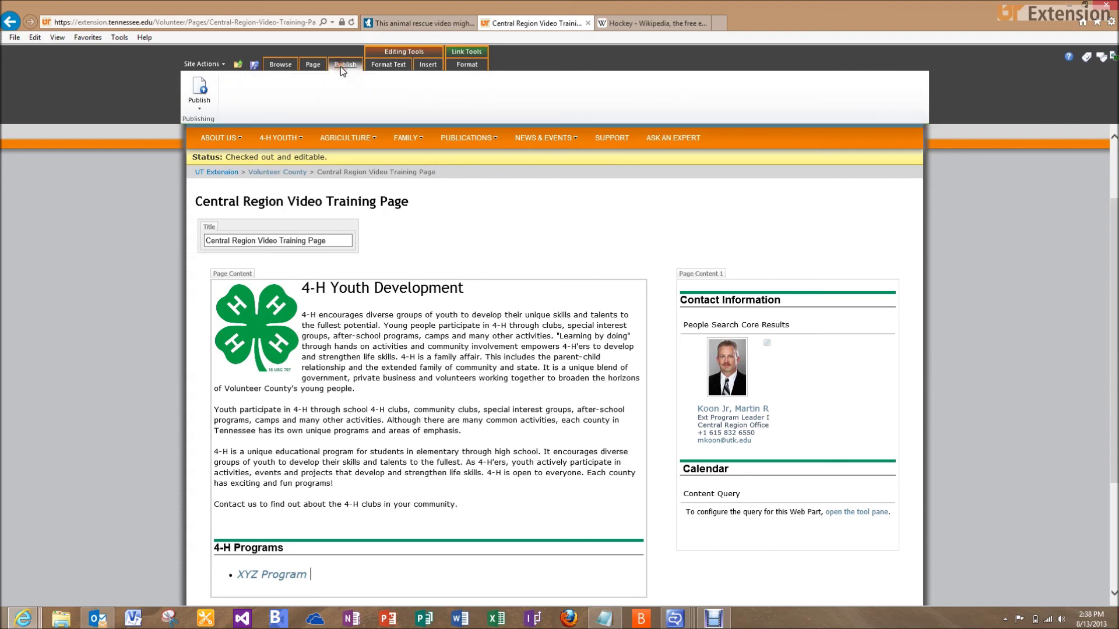
click(197, 95)
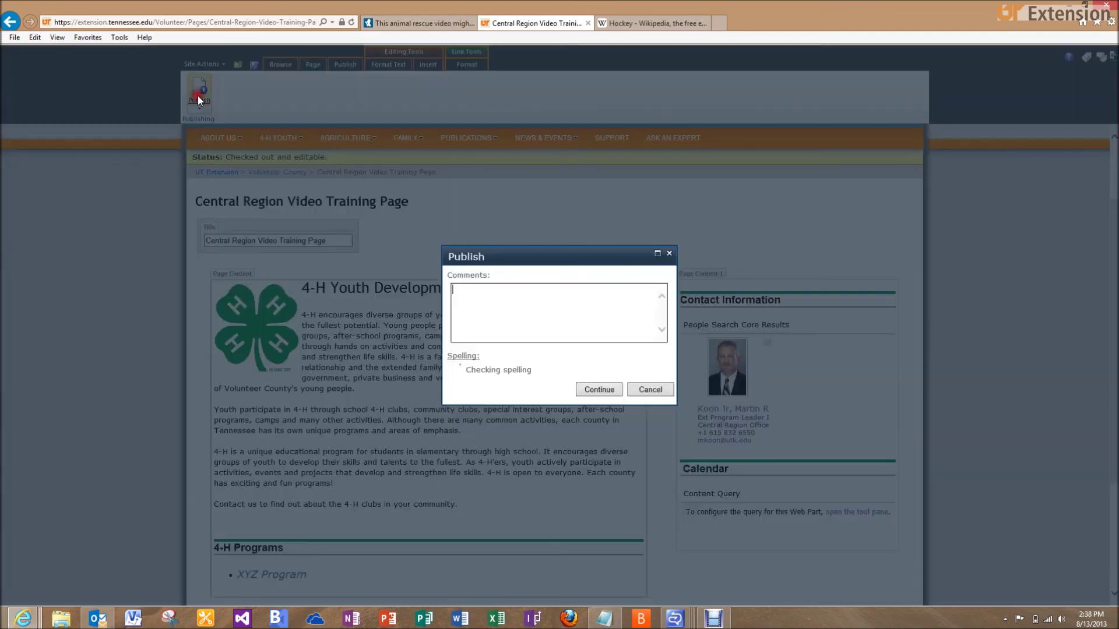
click(603, 390)
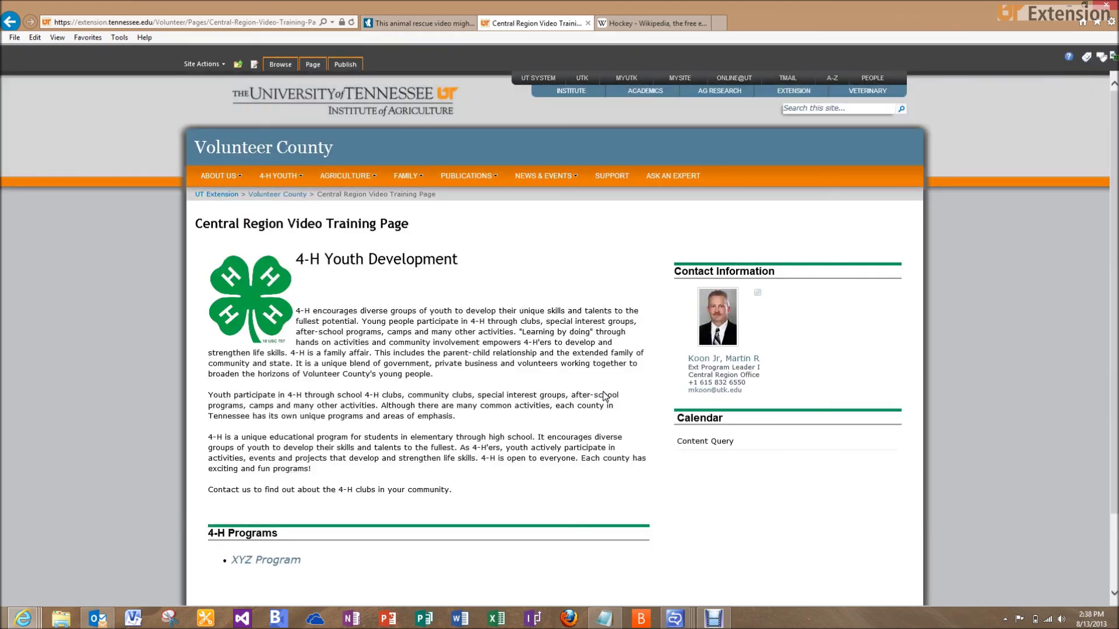
scroll(511, 317, down, 2)
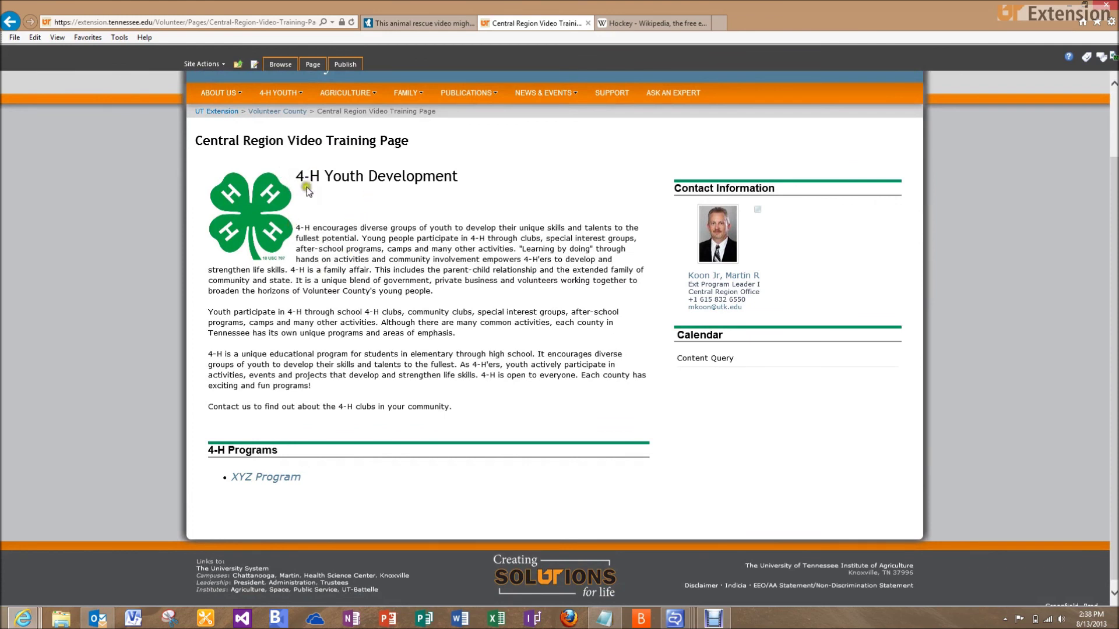
click(256, 479)
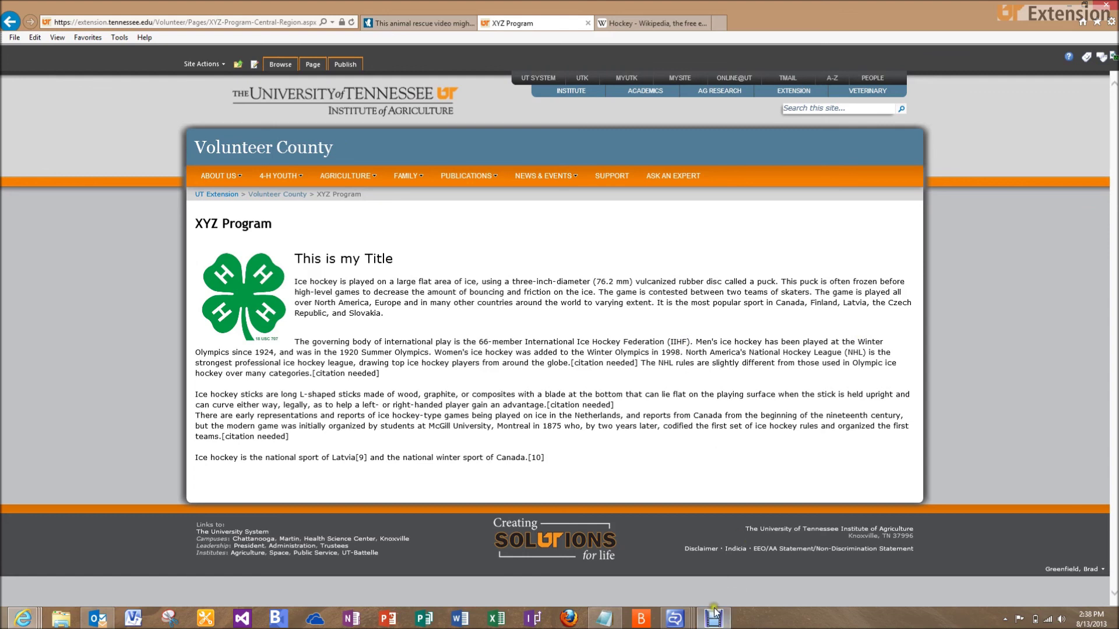
click(713, 618)
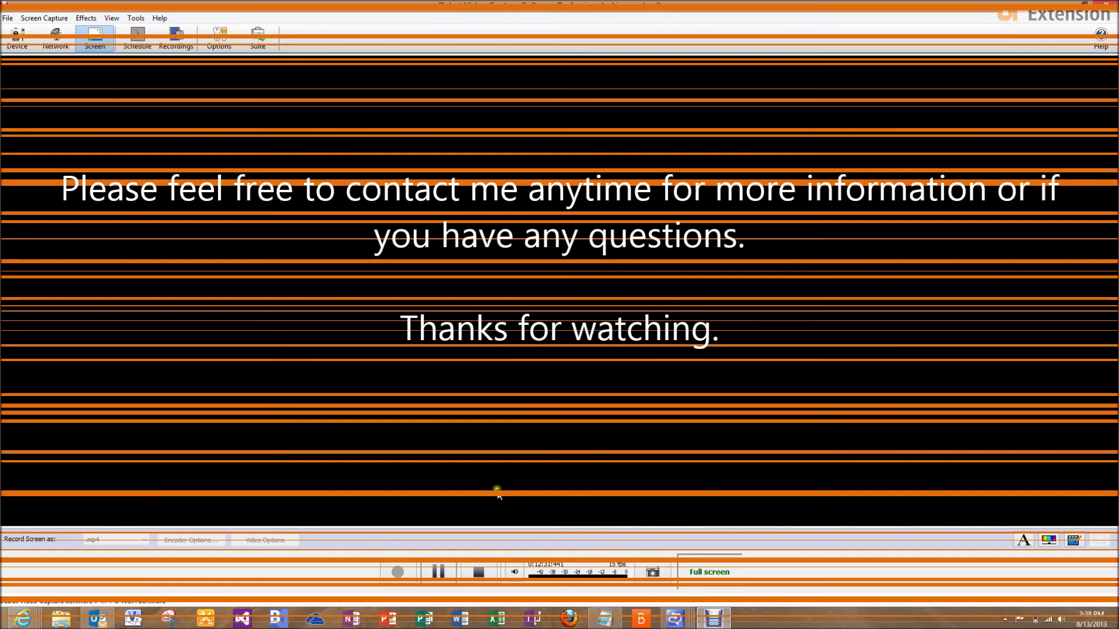